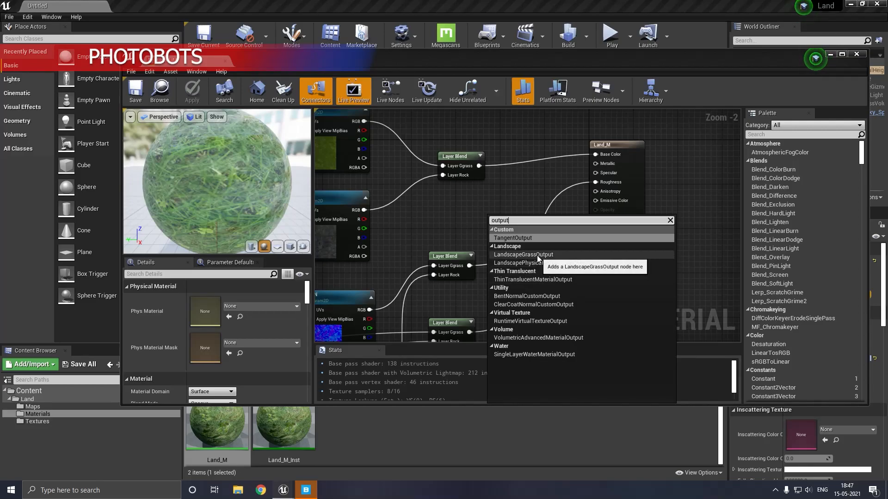
Add a LandscapeGrassOutput node and a LandscapeLayerSample node to the Land_M graph, connecting the sample to the Grass input
left_click(537, 257)
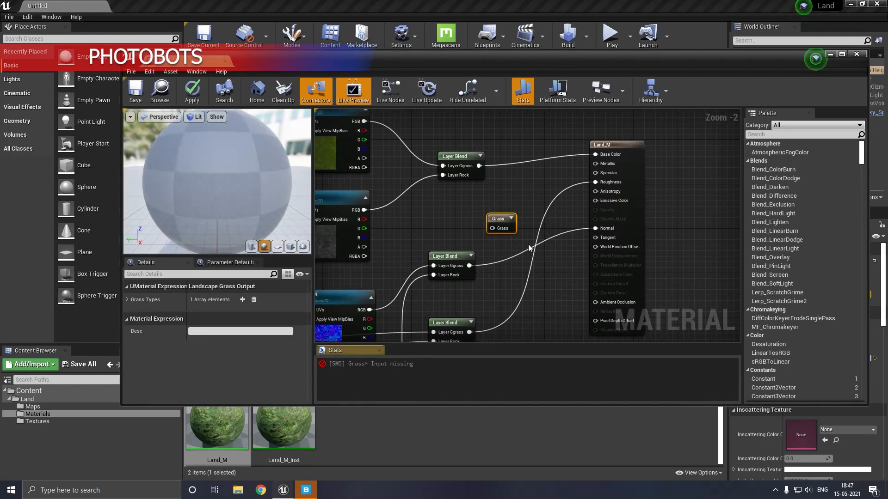
right_click(456, 223)
type("sampl")
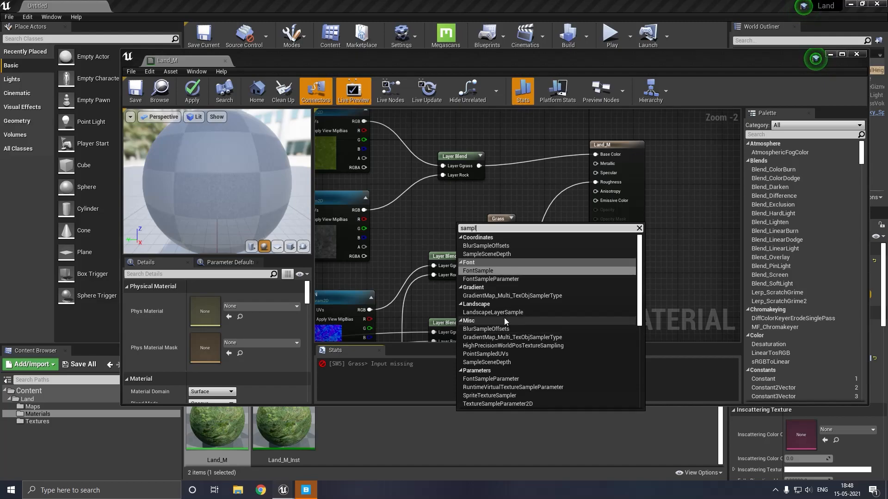
left_click(493, 312)
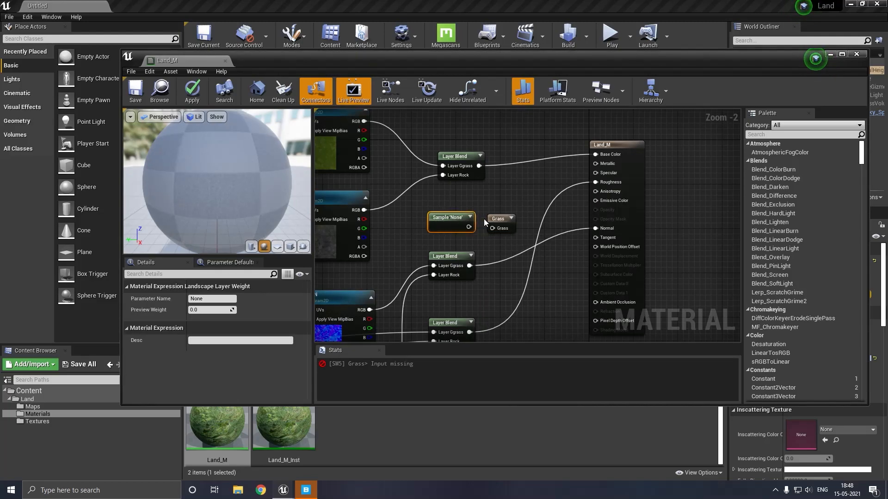
scroll(484, 223, "up", 1)
left_click_drag(467, 228, 494, 229)
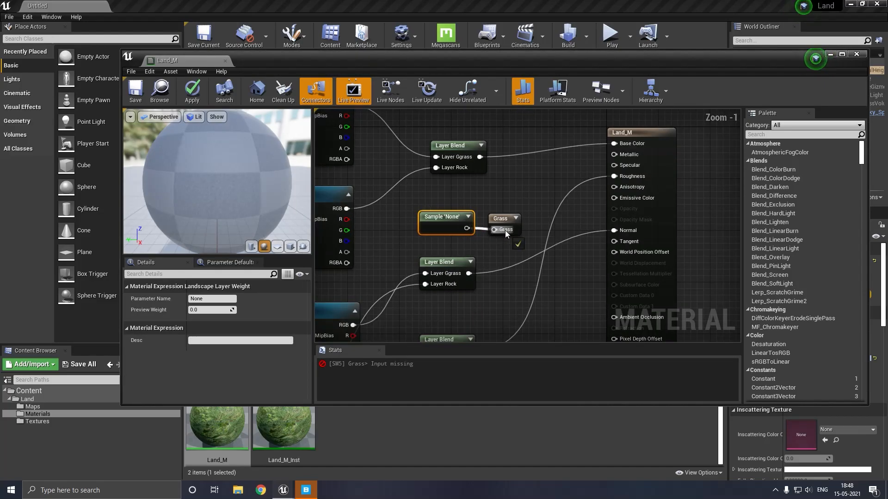
right_click(372, 445)
mouse_move(402, 401)
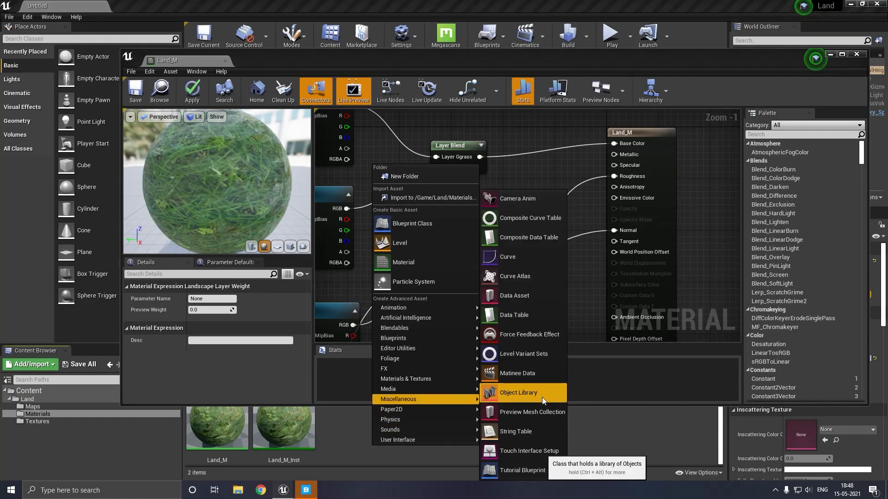
left_click(441, 374)
Create a Landscape Grass Type asset named Grass in the Land/Materials folder
right_click(373, 429)
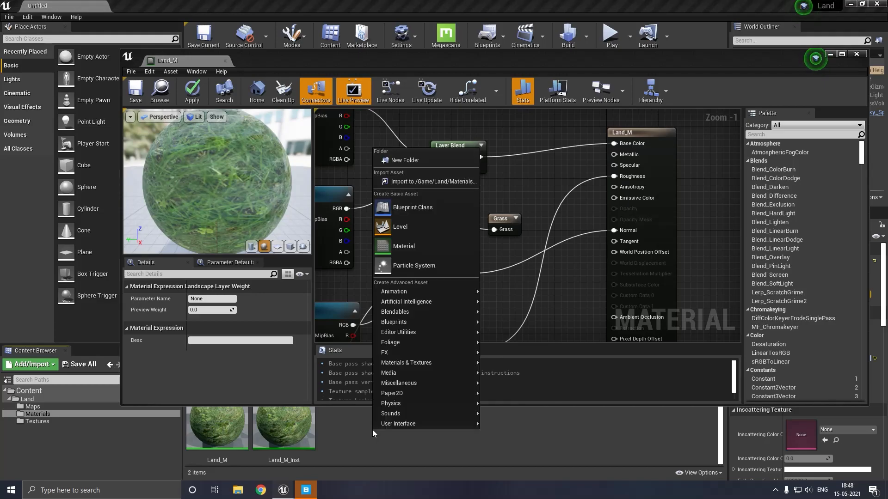
mouse_move(406, 363)
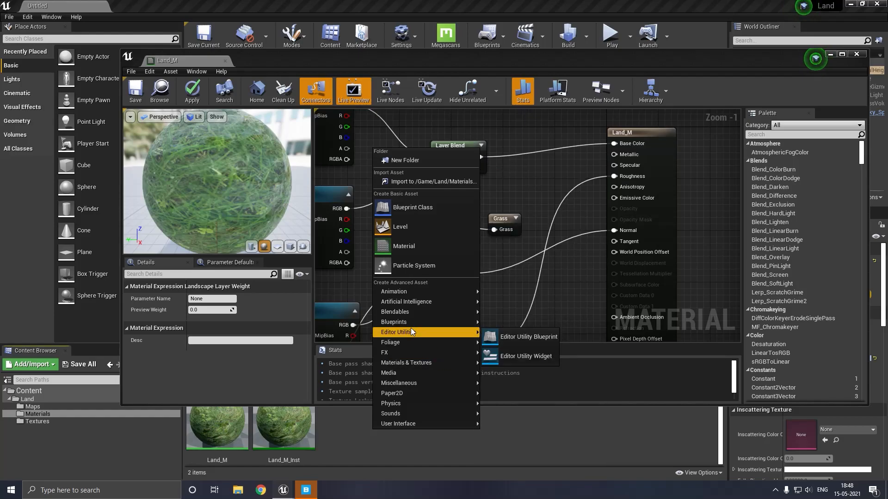
mouse_move(421, 303)
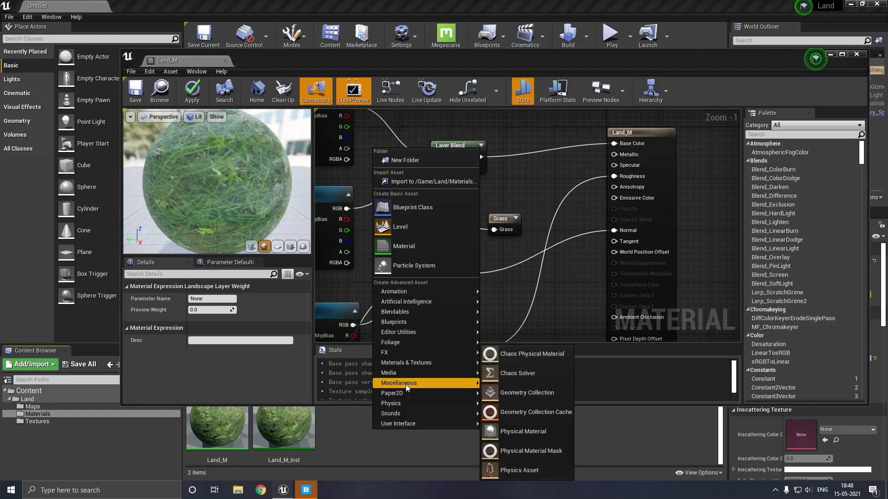
mouse_move(406, 385)
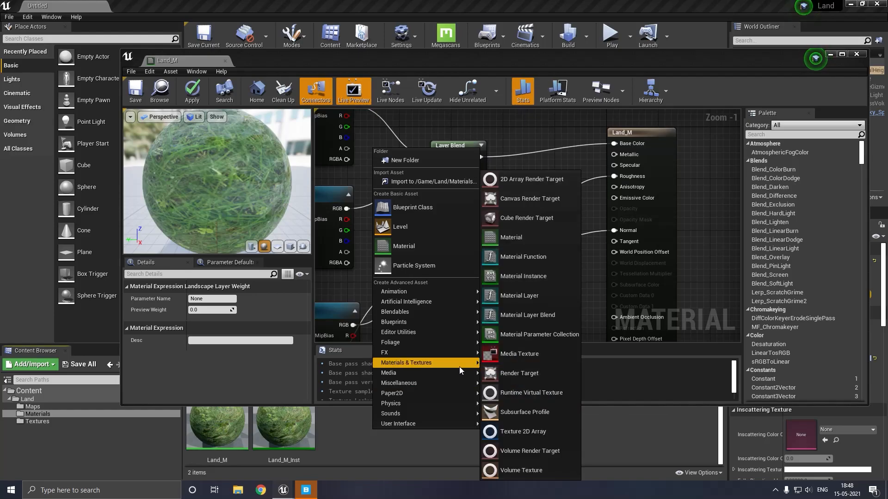
mouse_move(450, 365)
mouse_move(443, 343)
left_click(516, 367)
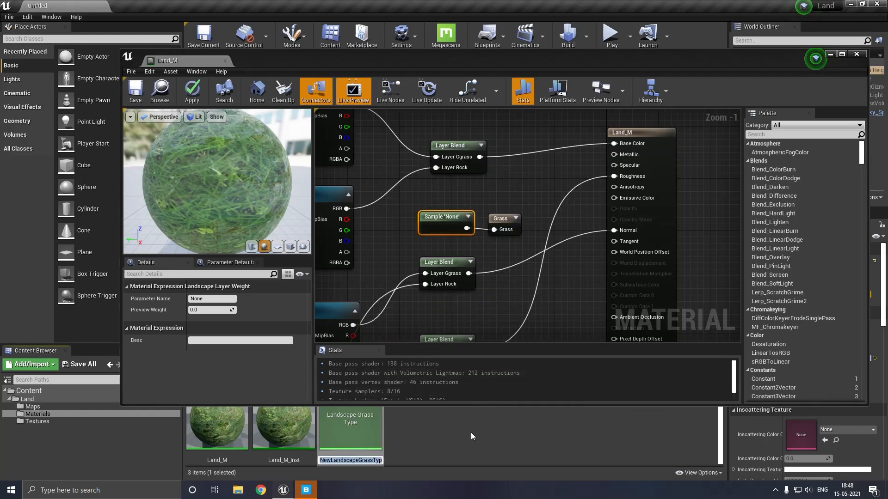
type("Grass")
key("Return")
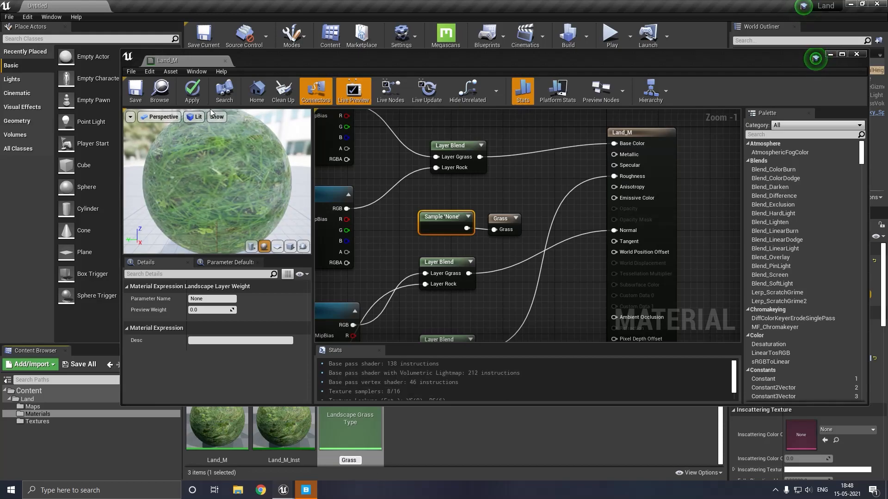
Apply the Land_M material changes and save all modified assets, closing the material editor
left_click(187, 93)
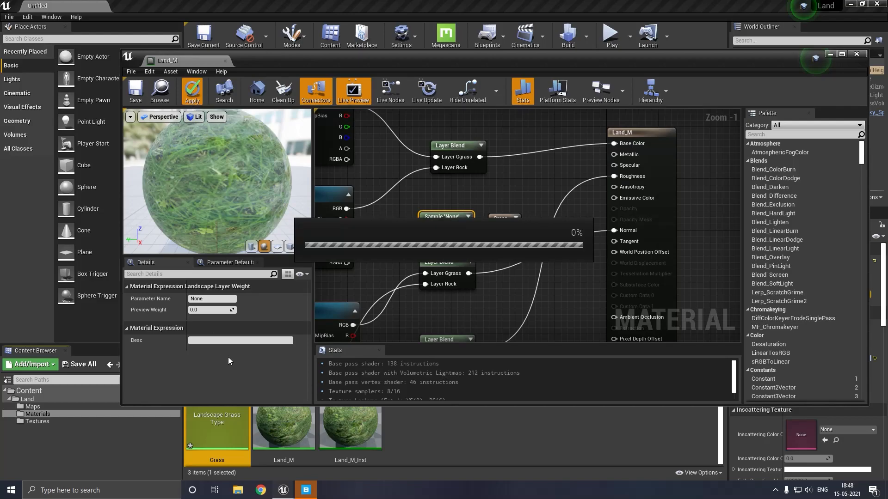
left_click(77, 365)
left_click(526, 333)
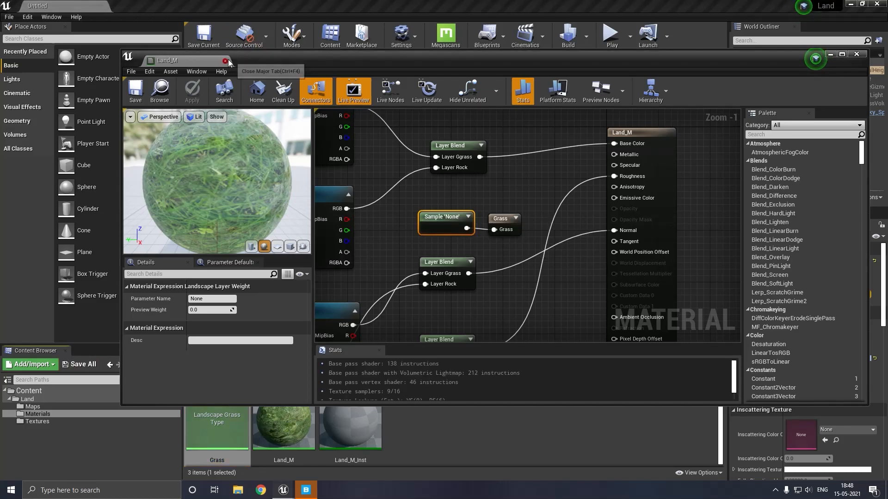
left_click(320, 417)
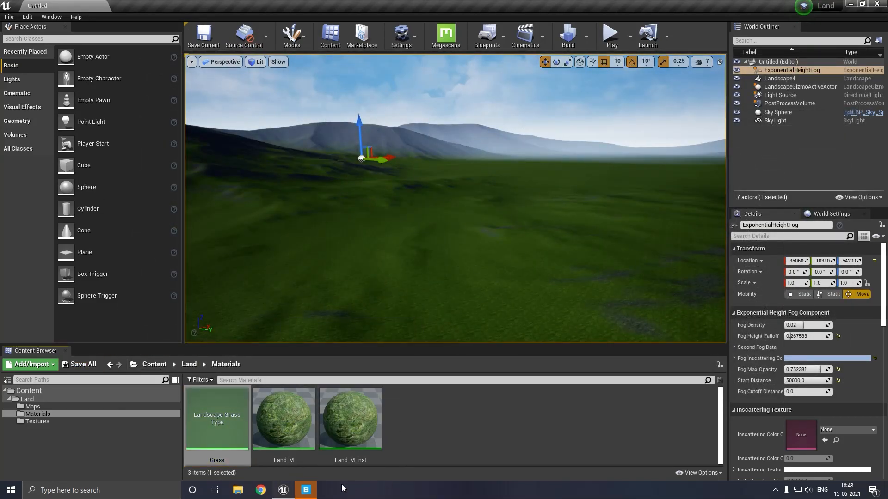
Switch to Quixel Bridge and look through the purchased assets for suitable grass
left_click(313, 492)
mouse_move(30, 189)
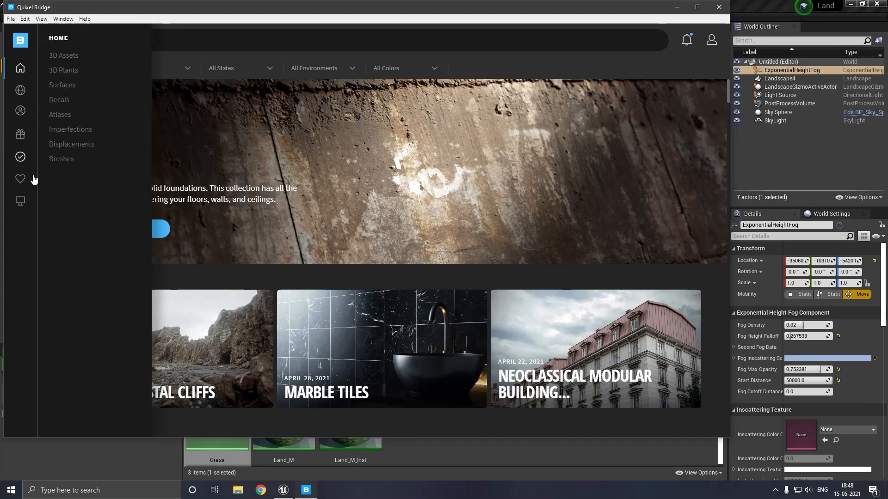
left_click(20, 157)
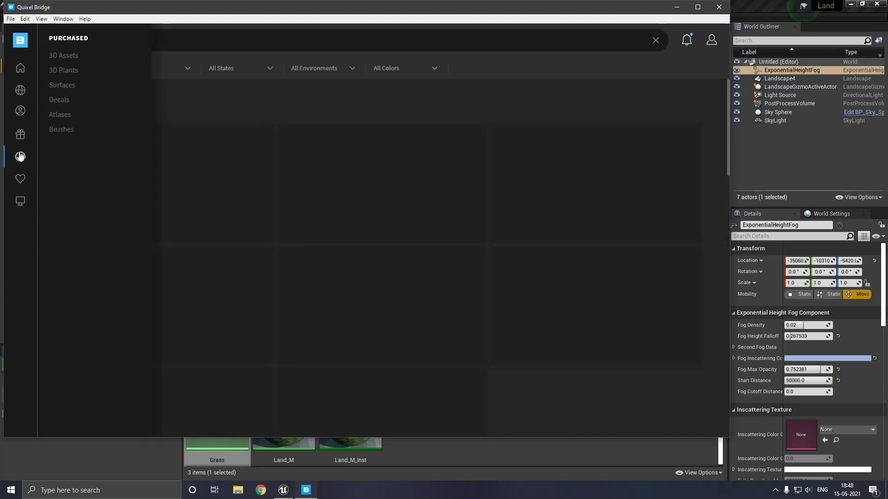
scroll(293, 162, "down", 10)
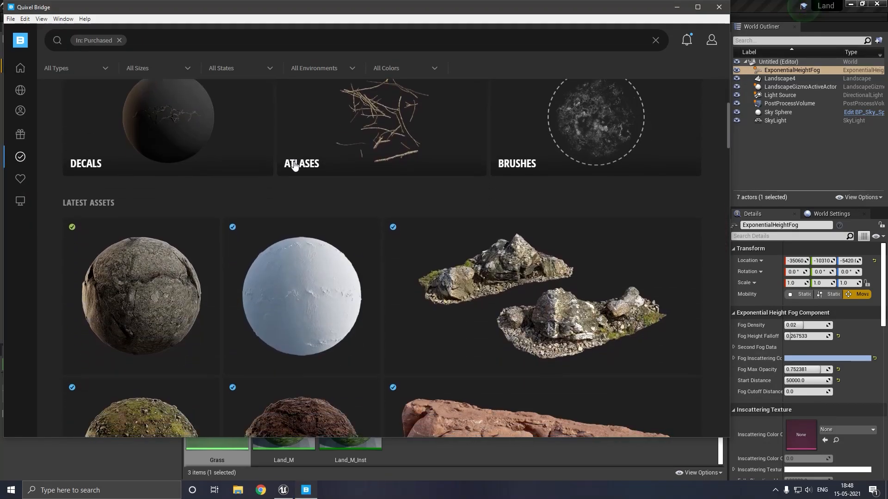
scroll(294, 165, "down", 15)
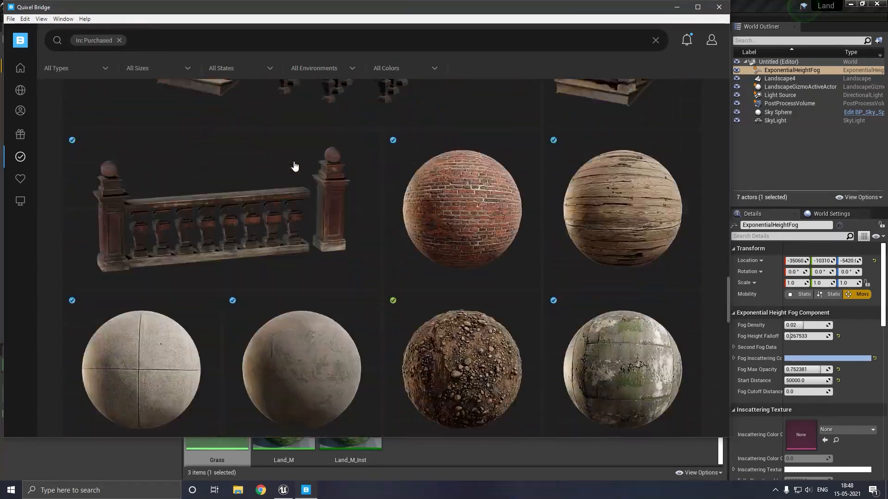
scroll(294, 165, "down", 15)
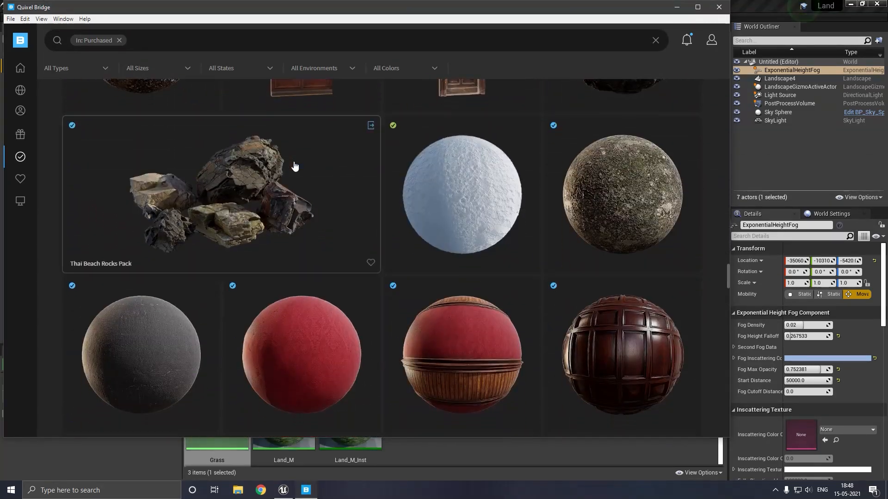
scroll(294, 165, "down", 12)
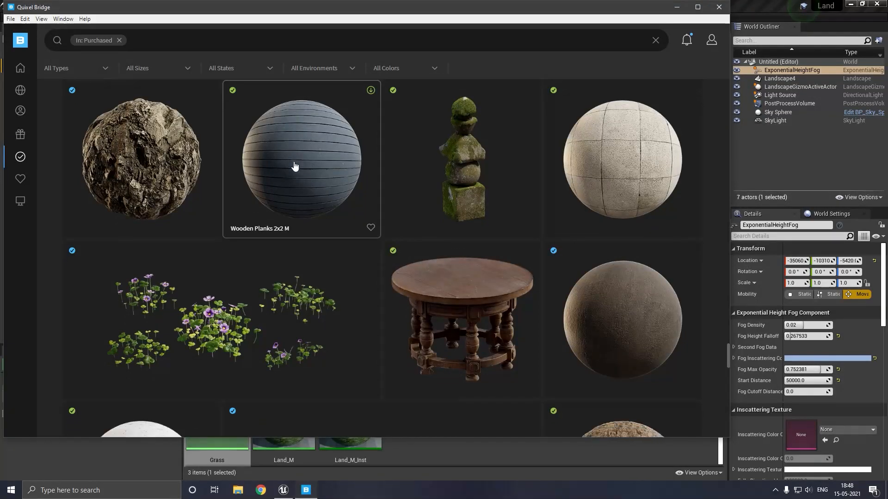
scroll(294, 166, "down", 12)
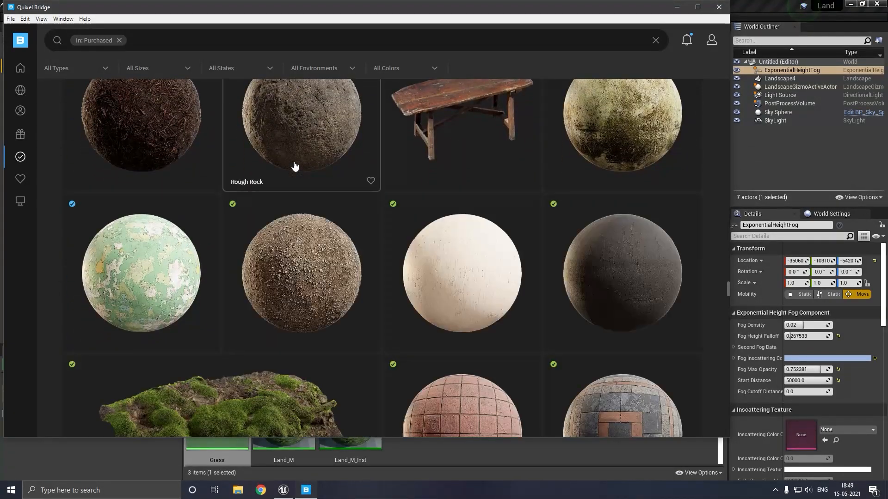
scroll(294, 166, "down", 12)
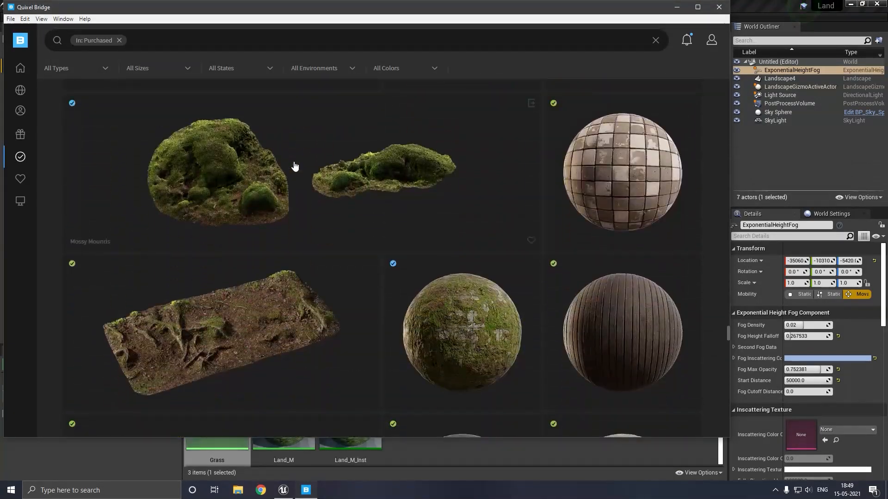
scroll(294, 165, "down", 10)
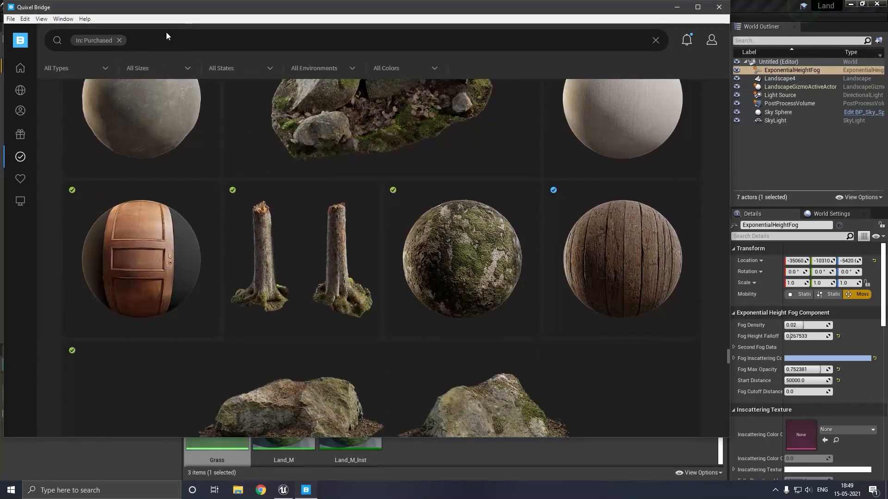
Search the purchased assets for grass and examine the matching plants
left_click(119, 41)
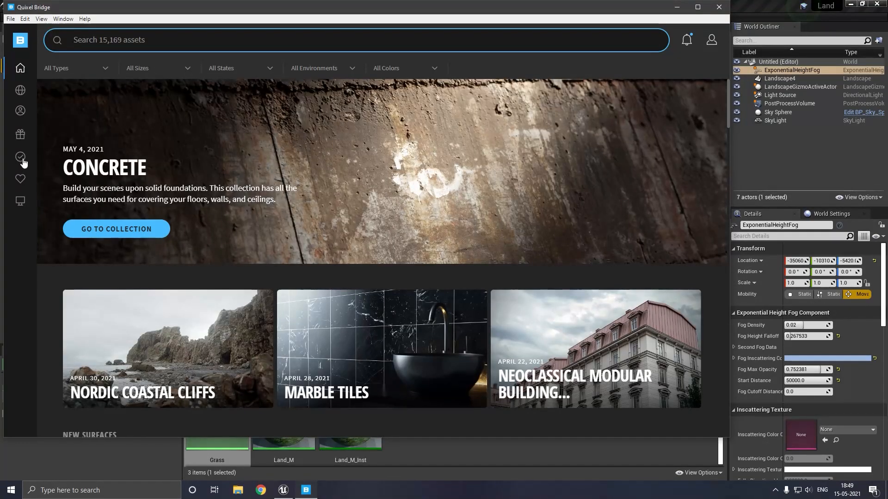
left_click(21, 157)
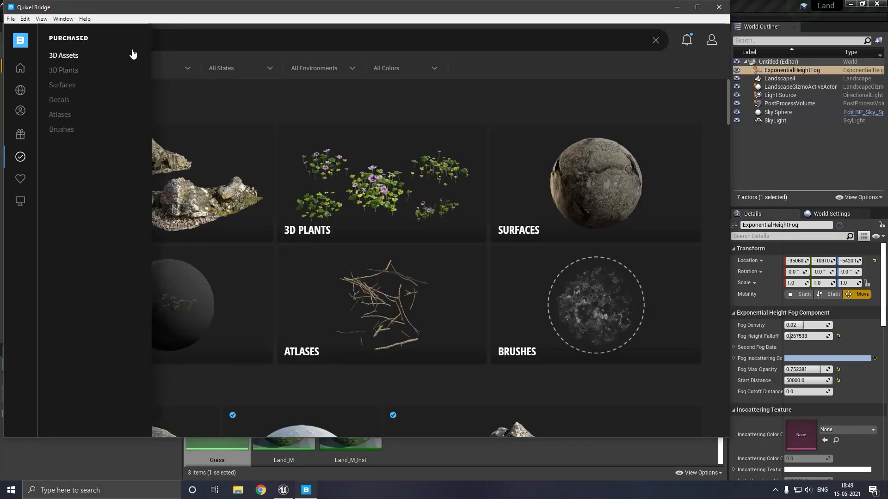
left_click(180, 41)
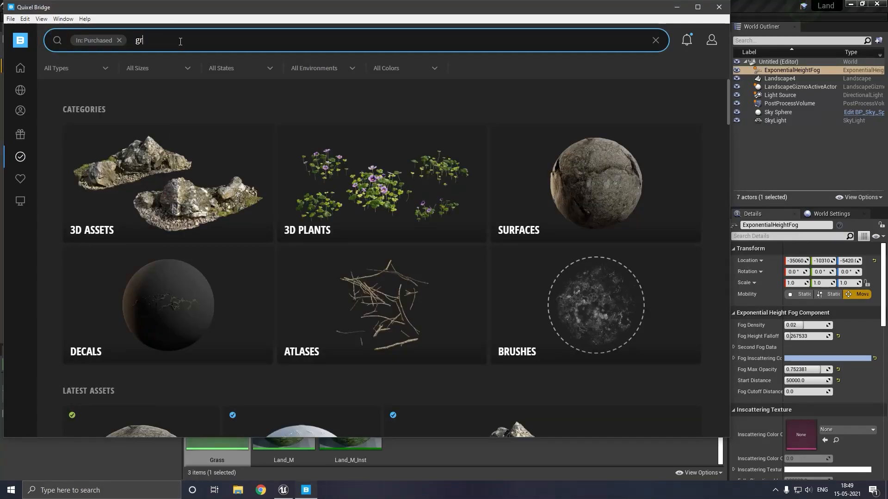
type("grass")
key("Return")
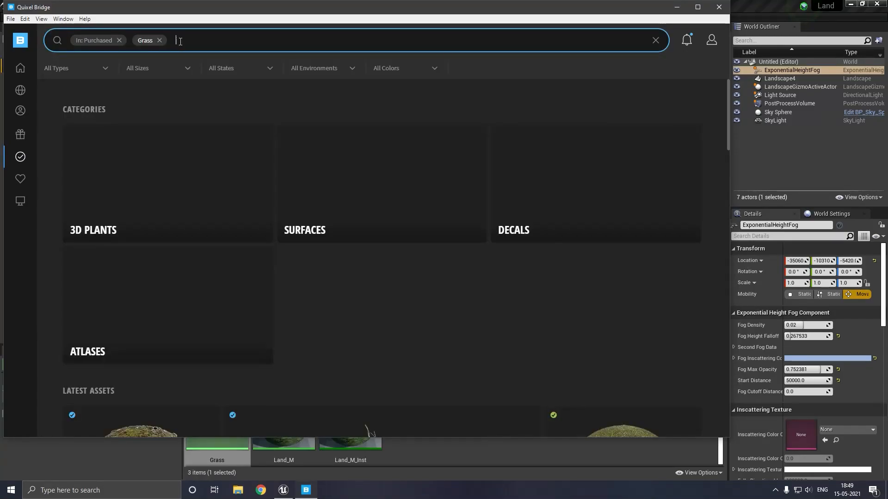
scroll(295, 208, "down", 4)
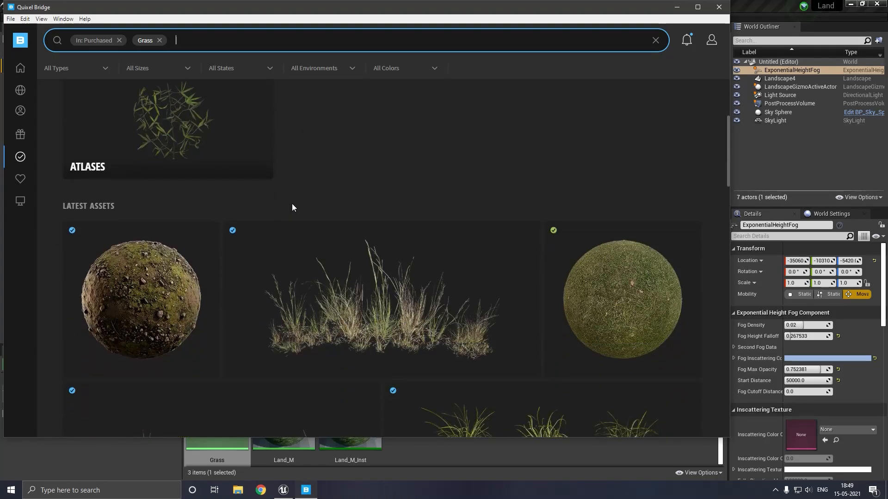
scroll(295, 208, "down", 2)
mouse_move(295, 208)
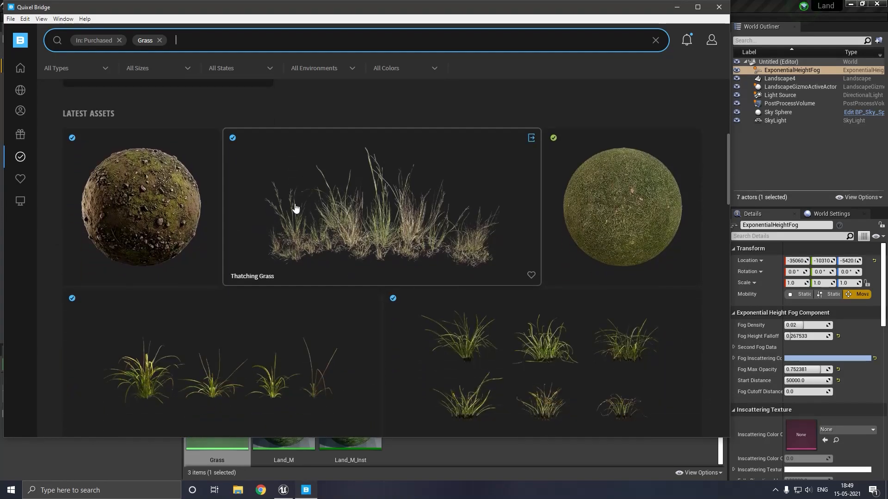
scroll(198, 218, "down", 5)
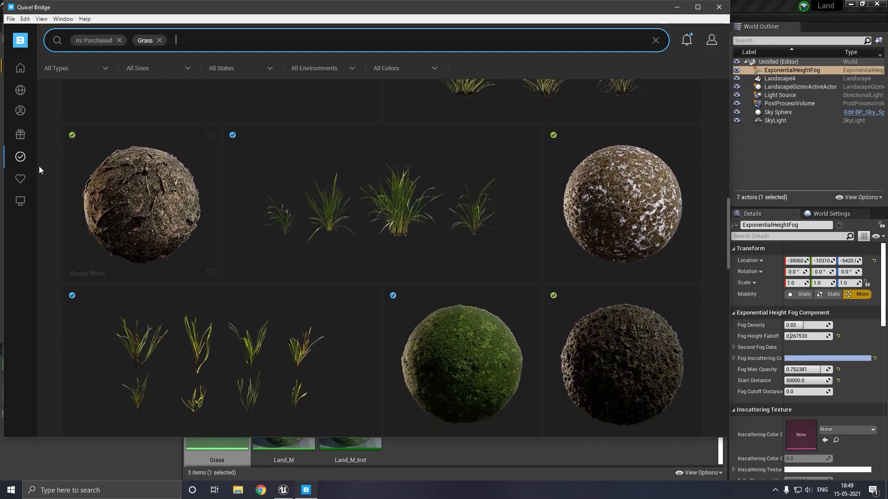
Look through the 3D Plants categories and the full purchased asset library for suitable grass plants
mouse_move(24, 160)
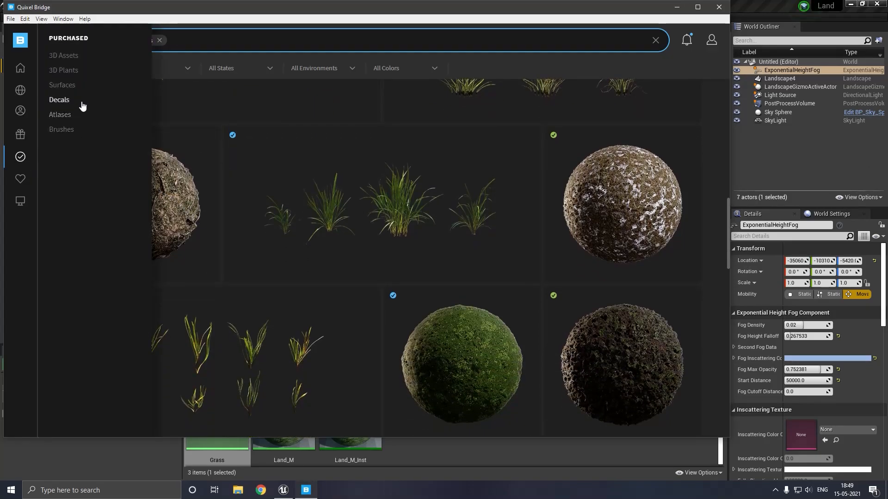
left_click(71, 71)
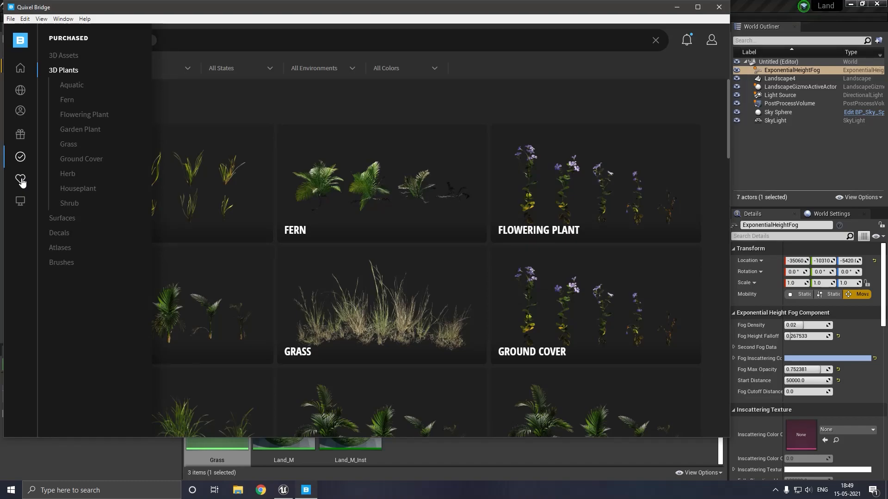
left_click(19, 160)
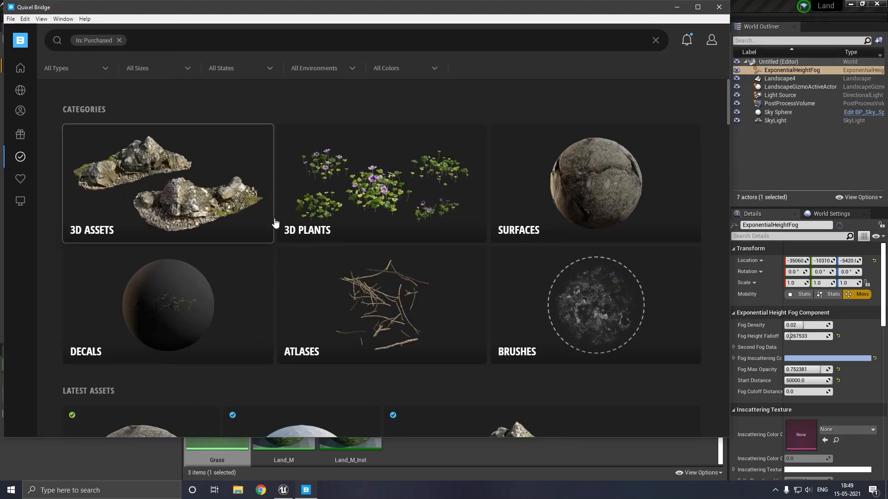
scroll(274, 231, "down", 4)
scroll(277, 236, "down", 15)
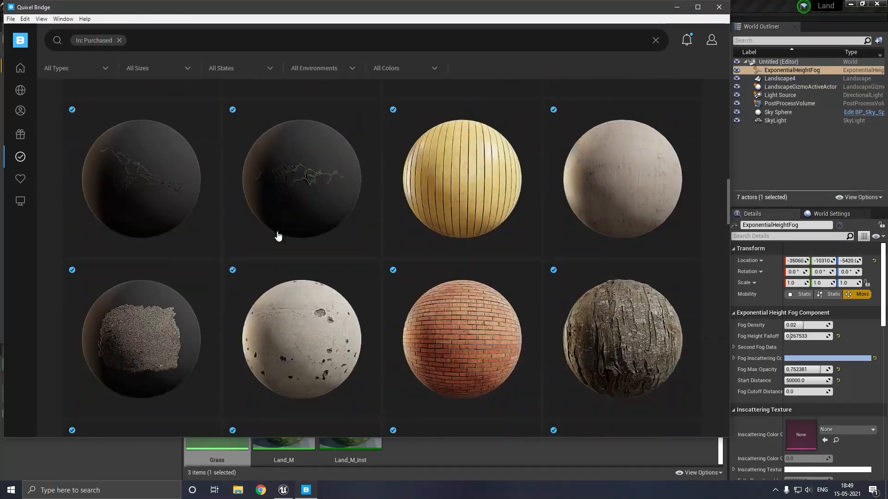
scroll(278, 236, "down", 15)
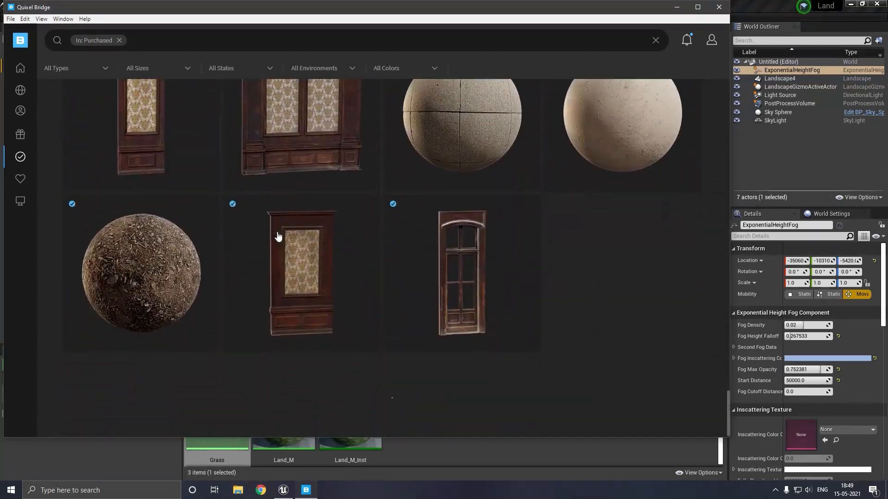
scroll(277, 237, "down", 15)
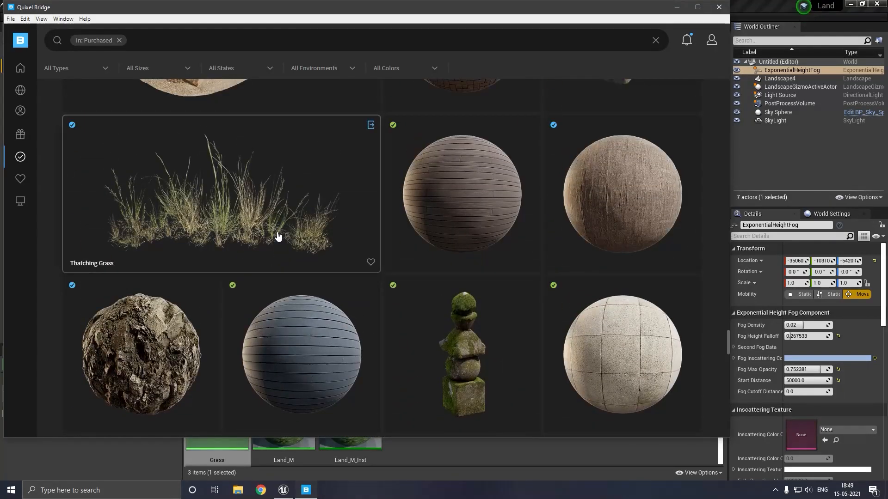
scroll(278, 236, "down", 15)
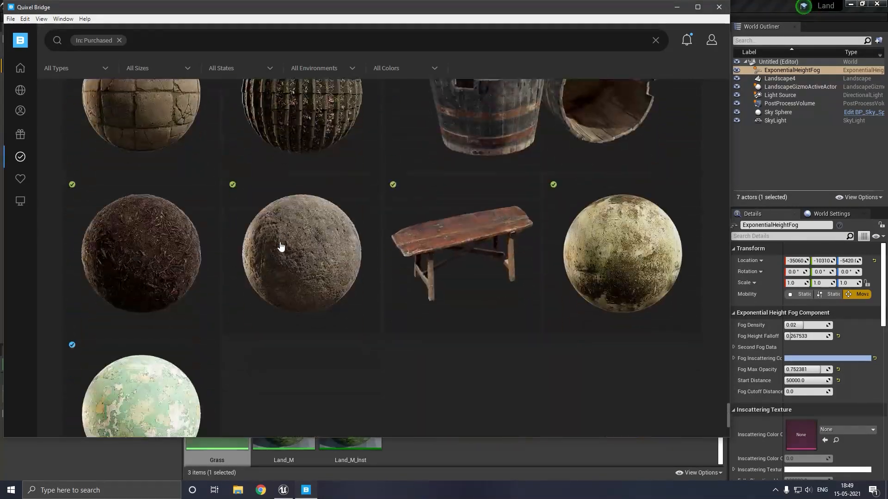
scroll(281, 246, "down", 15)
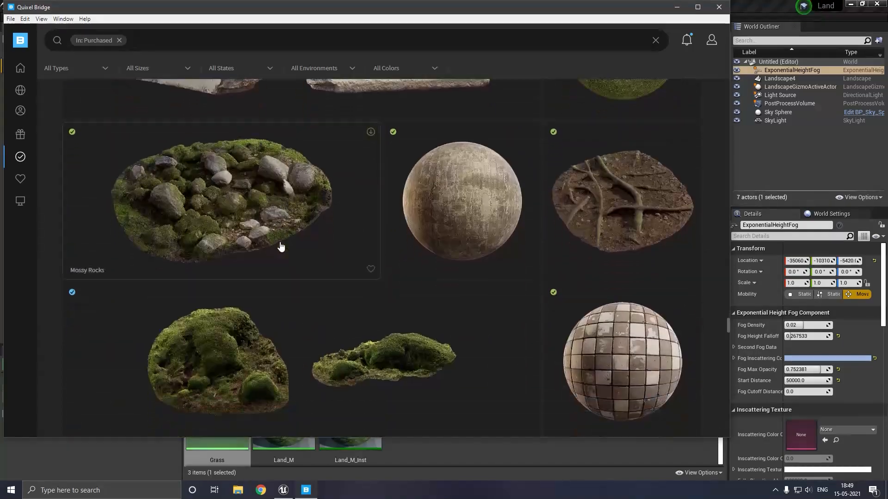
scroll(280, 247, "down", 15)
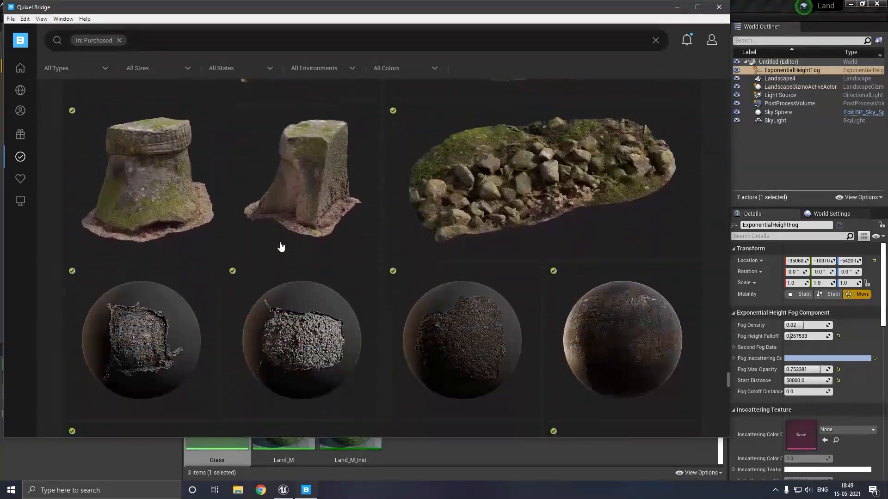
scroll(281, 246, "down", 15)
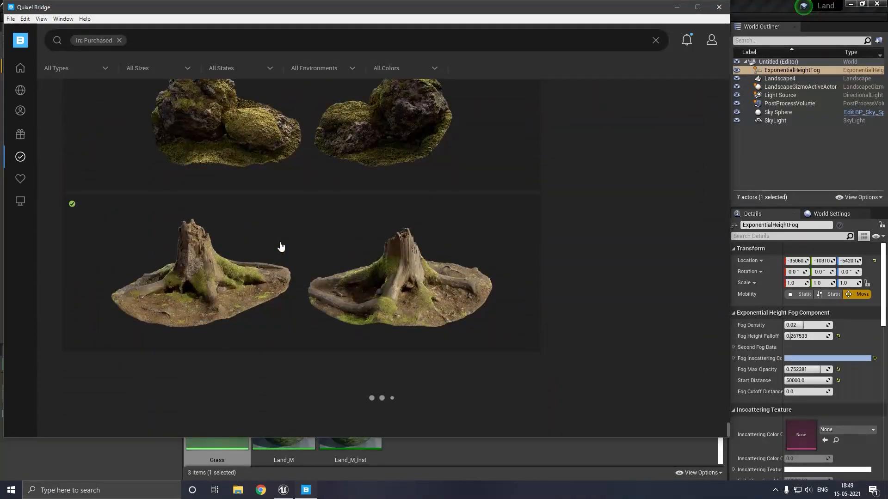
scroll(281, 247, "down", 15)
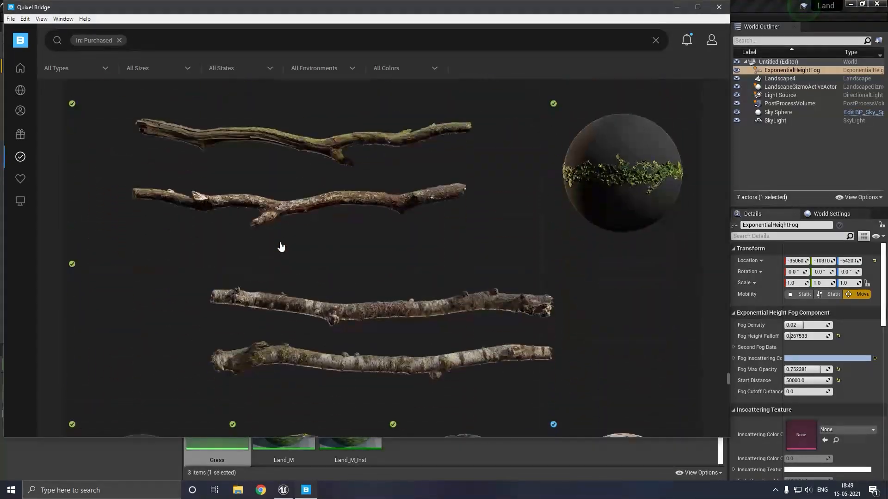
scroll(281, 247, "down", 15)
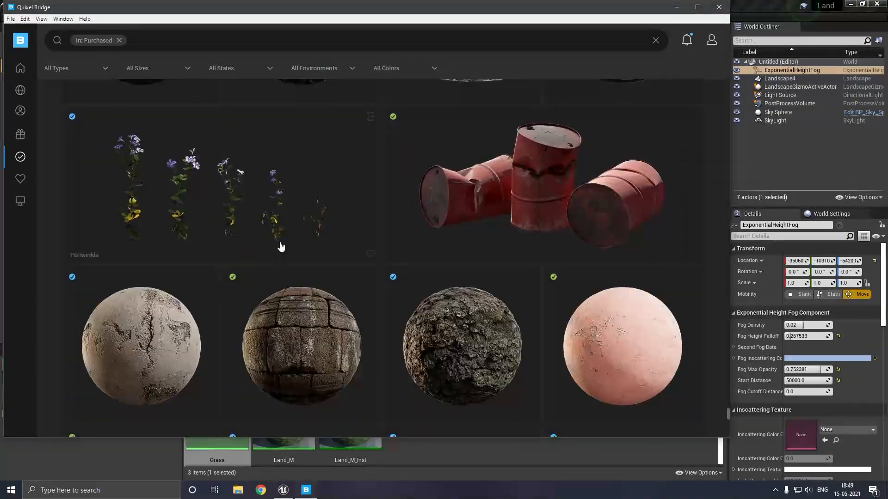
scroll(279, 246, "down", 15)
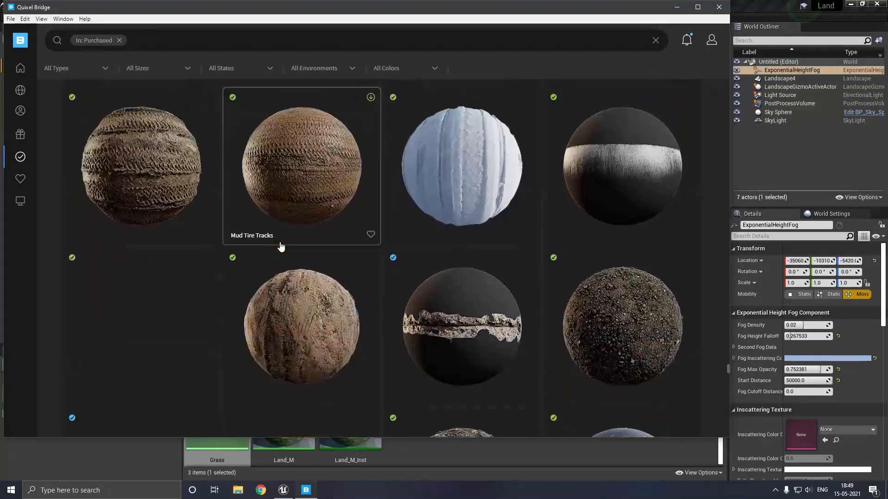
scroll(281, 246, "down", 15)
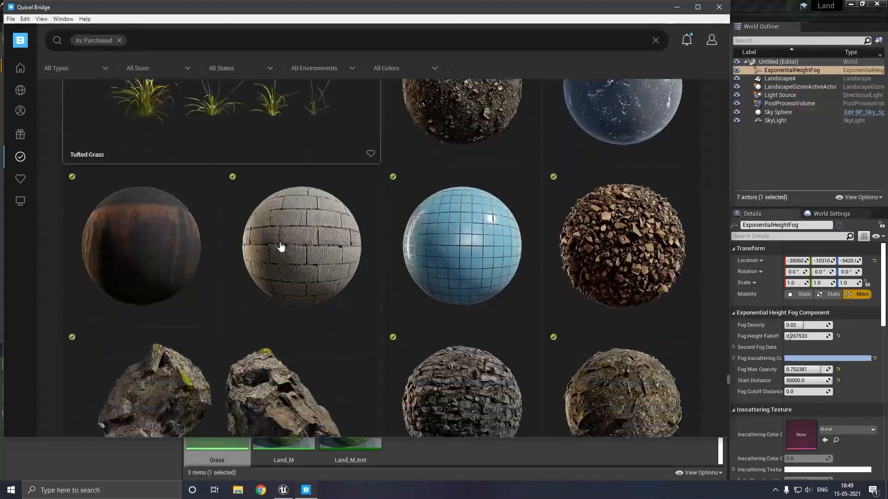
scroll(281, 246, "down", 1)
scroll(252, 225, "up", 2)
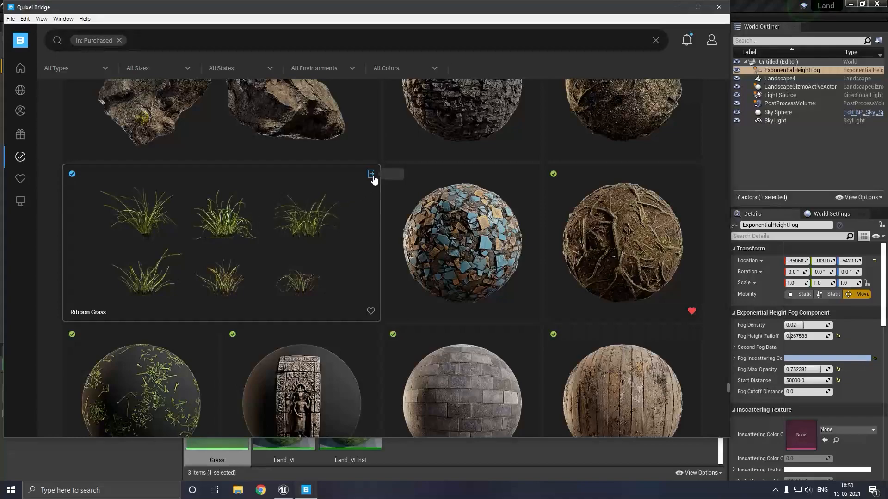
Open the details of the Ribbon Grass 3D plant in the purchased assets
left_click(366, 226)
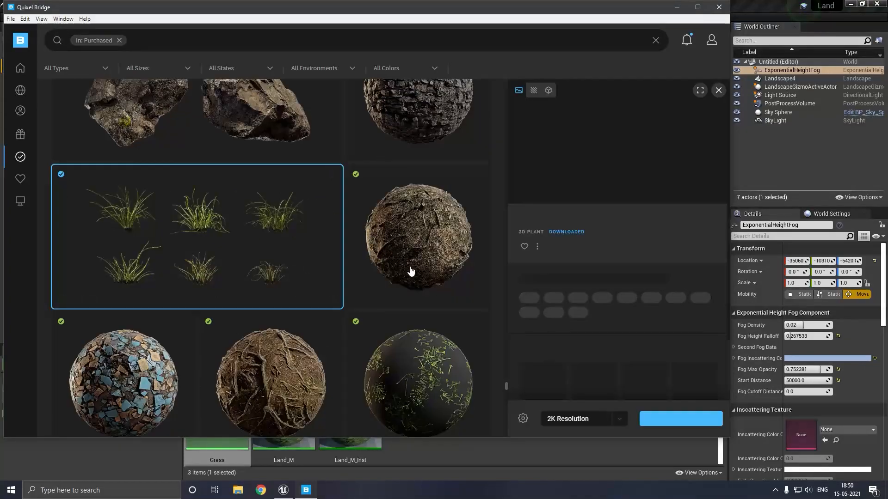
scroll(612, 351, "down", 3)
scroll(615, 355, "up", 3)
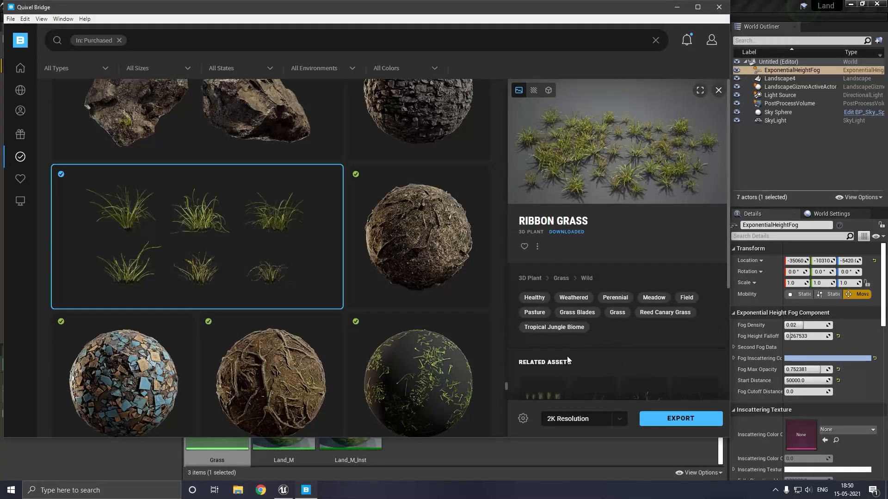
Set the export target to Unreal Engine in the export settings and update its plugin
left_click(525, 419)
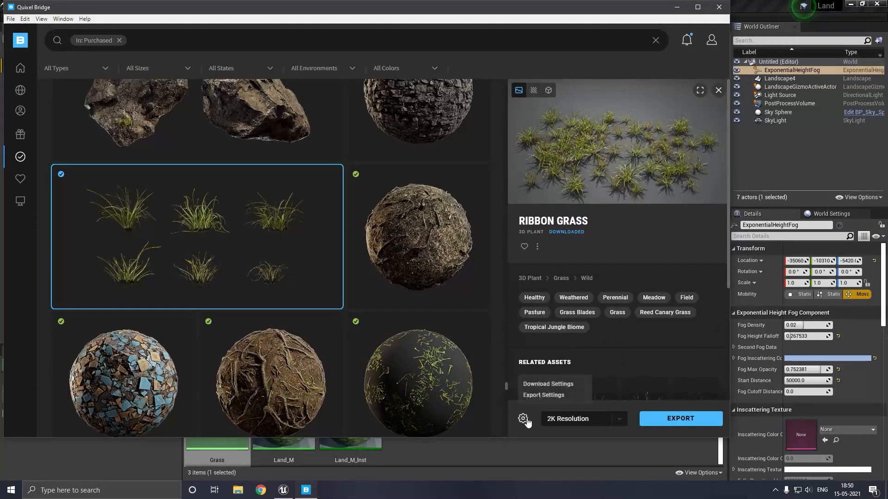
left_click(543, 396)
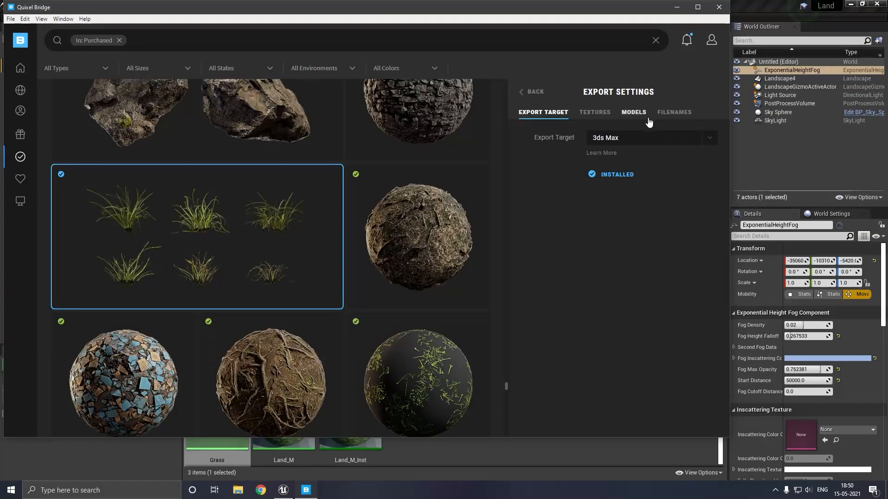
left_click(648, 138)
left_click(641, 157)
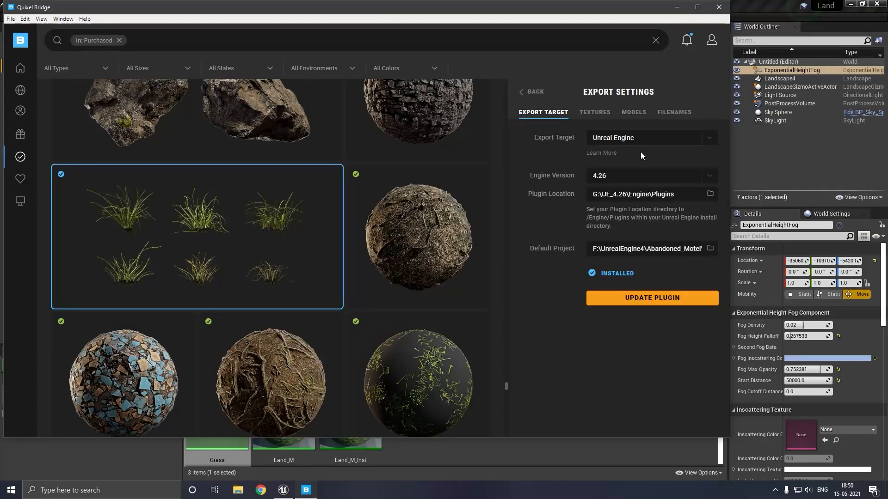
left_click(662, 298)
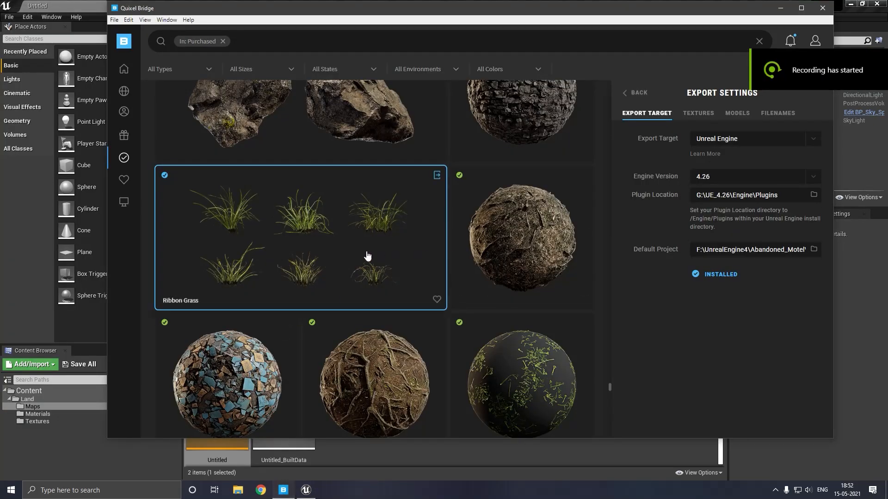
Export the Ribbon Grass plant to the open Unreal Engine project
left_click(437, 176)
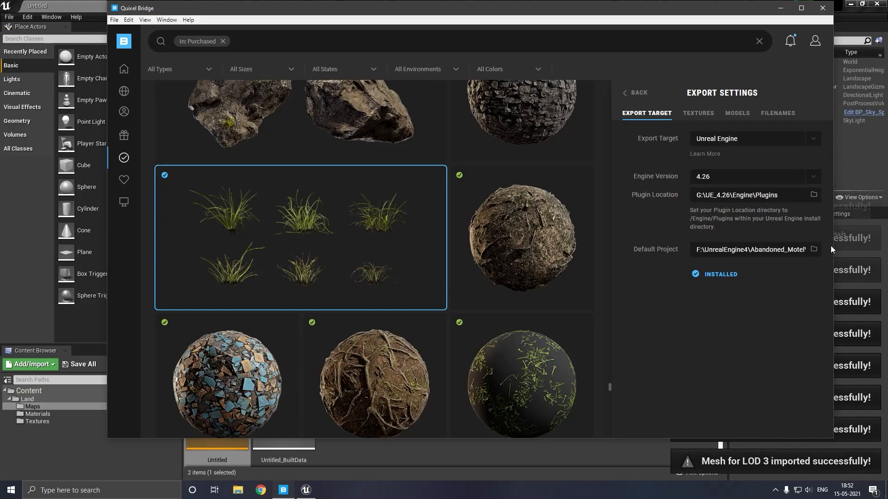
Browse the F:\UnrealEngine4\Projects directory for the export's default project folder
left_click(814, 249)
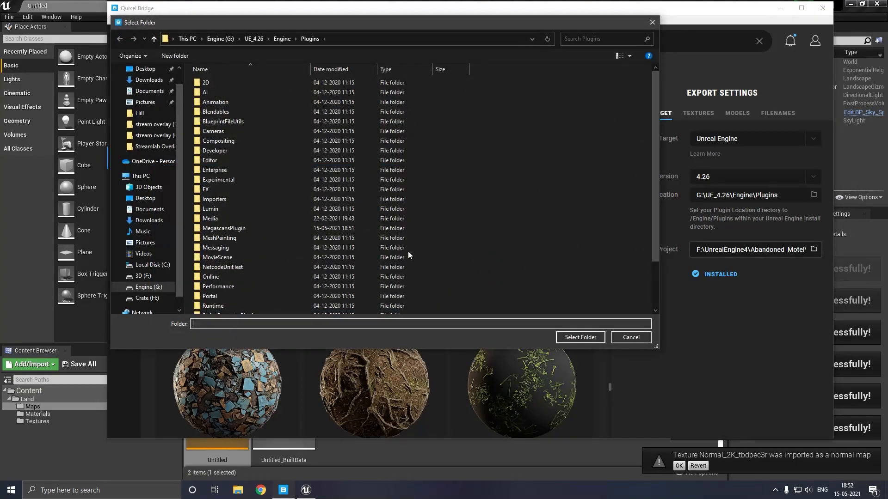
left_click(143, 276)
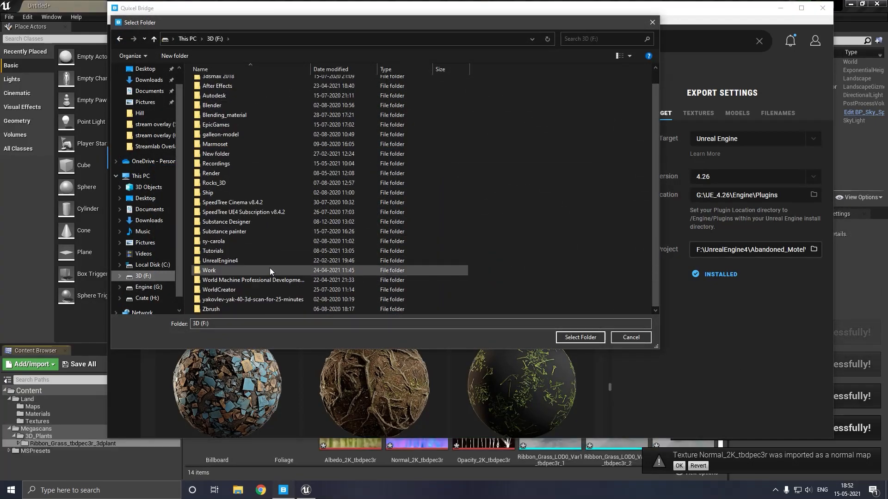
double_click(240, 254)
left_click(121, 40)
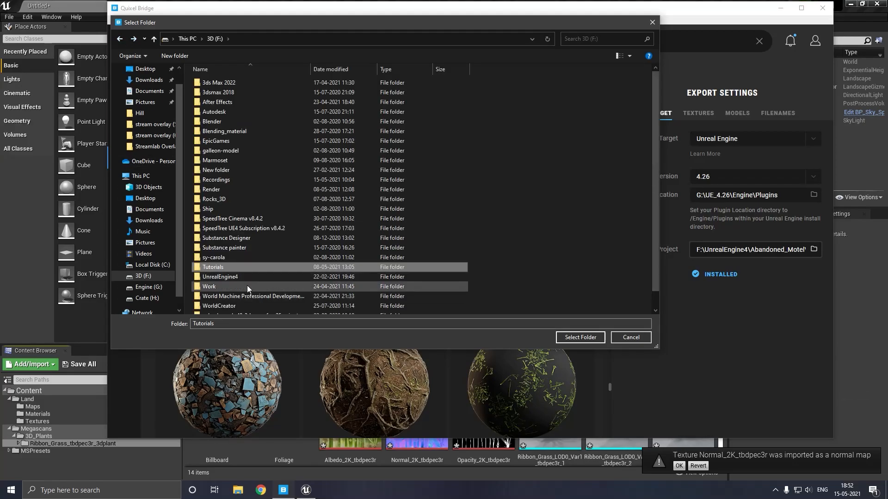
double_click(234, 279)
double_click(245, 83)
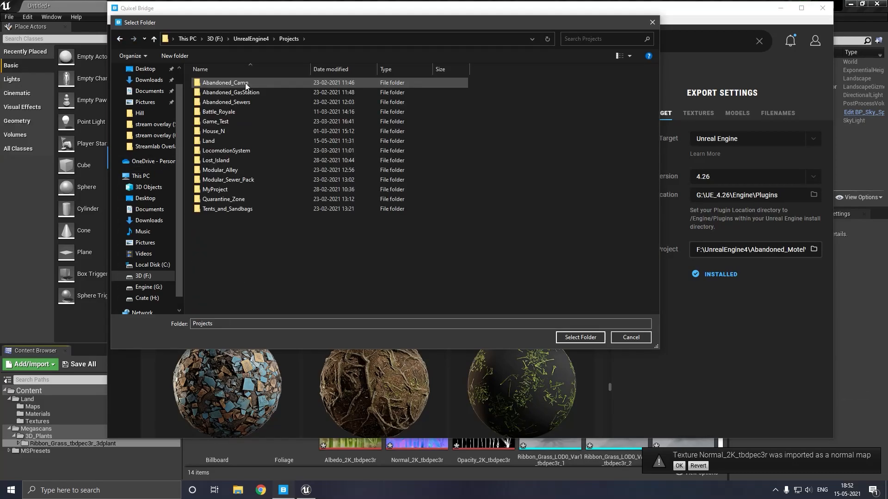
double_click(224, 190)
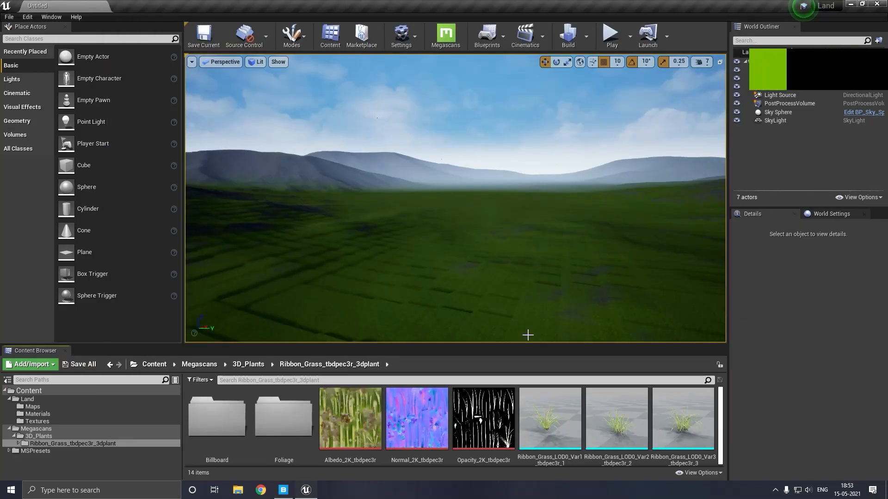
Open the Grass Landscape Grass Type asset from the Land/Materials folder in Unreal Engine
left_click_drag(37, 422, 121, 444)
left_click(136, 472)
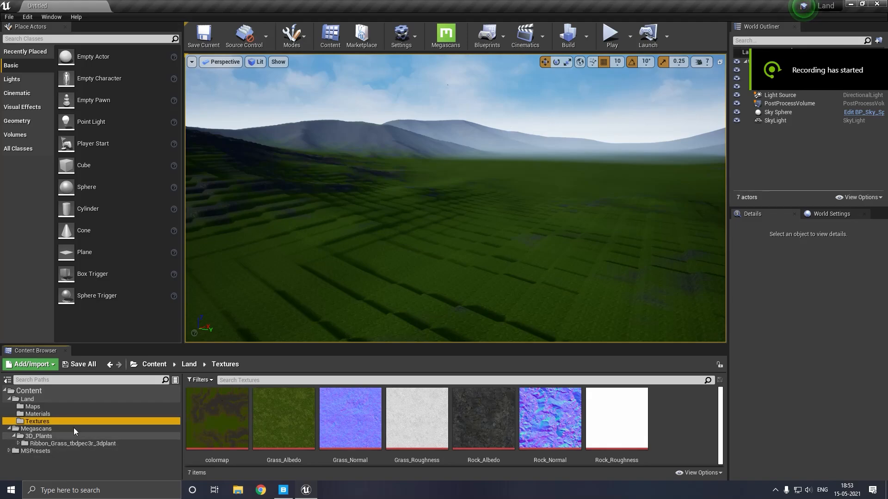
left_click(53, 407)
left_click(51, 413)
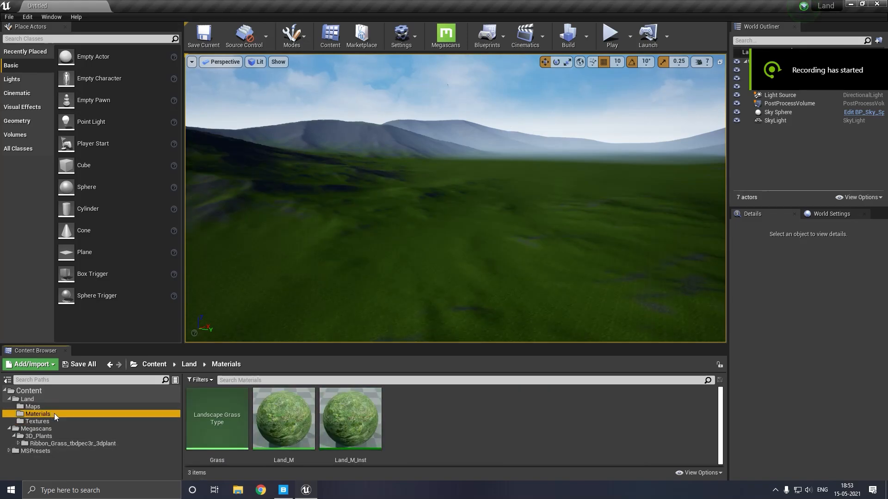
double_click(228, 431)
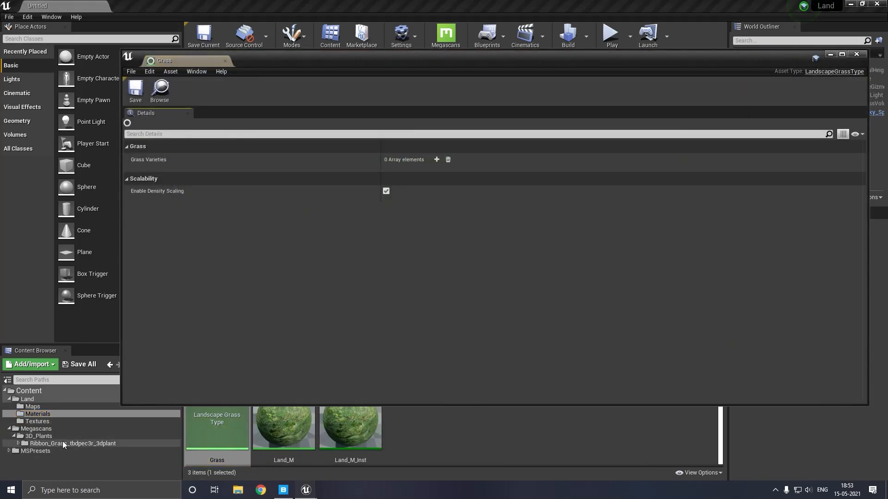
Select the Ribbon_Grass_LOD0_Var2 foliage asset in the Foliage subfolder of the Megascans Ribbon Grass plant
left_click(62, 441)
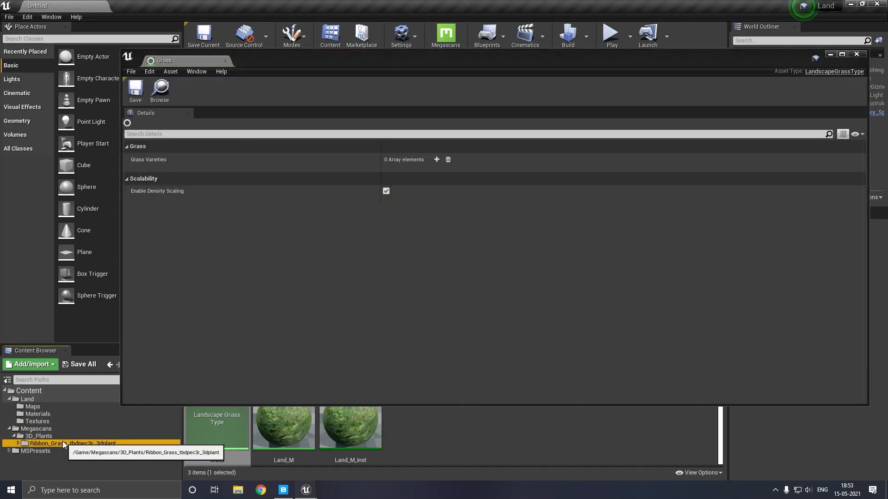
left_click(63, 441)
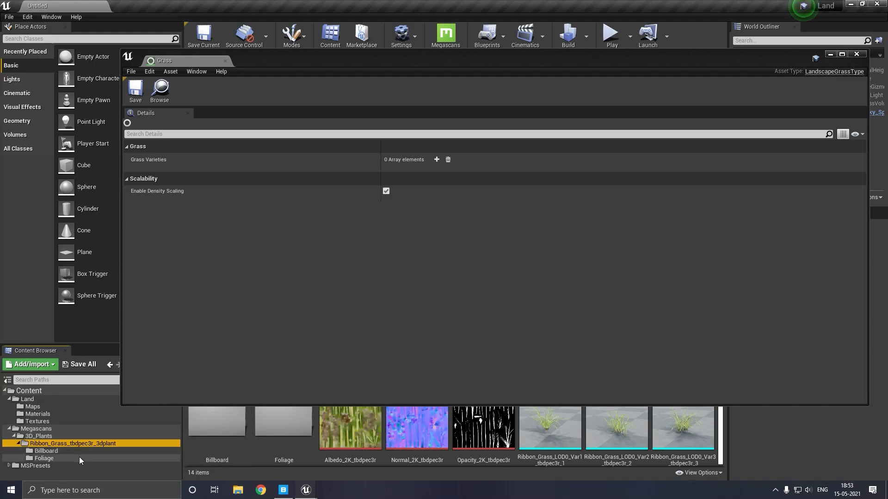
left_click(80, 457)
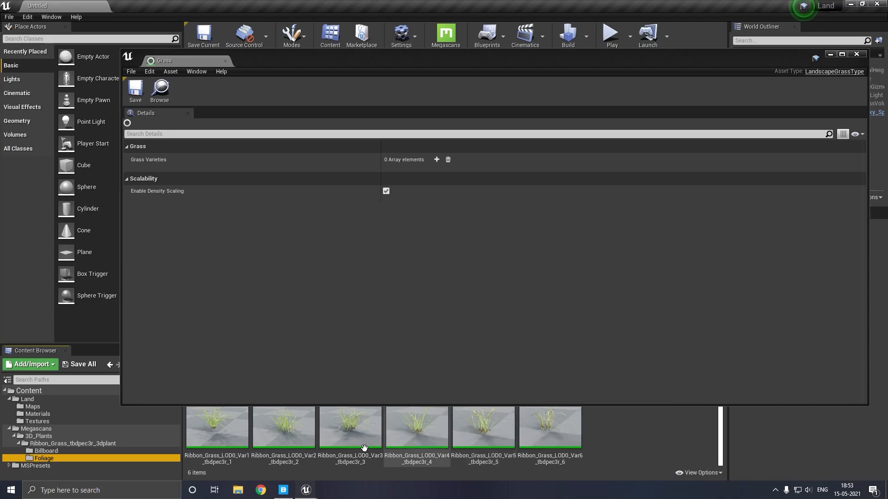
left_click(46, 451)
left_click(44, 458)
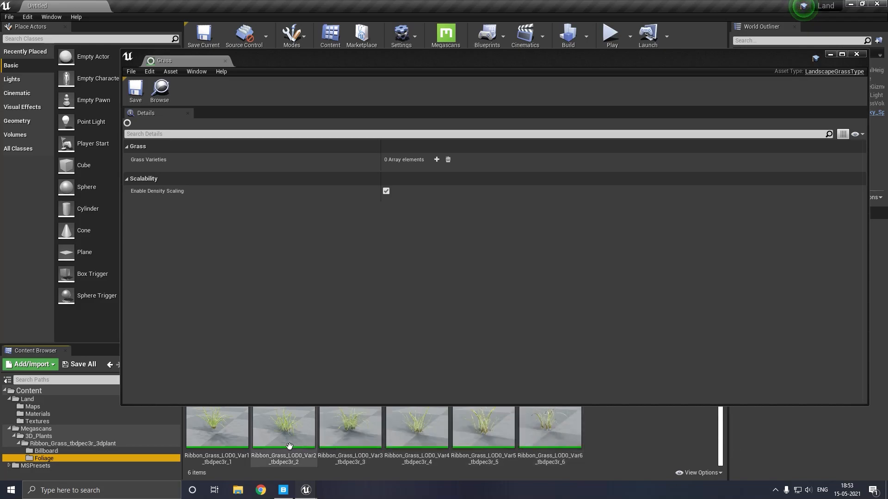
left_click(309, 444)
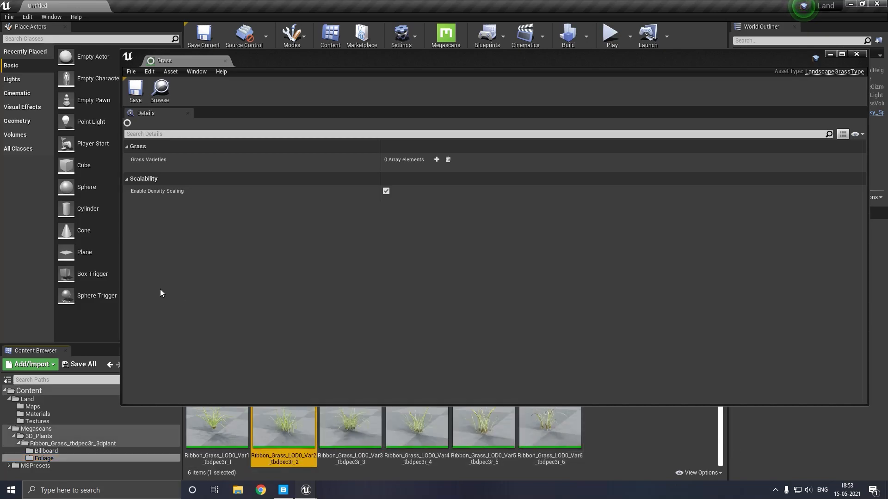
Add one grass variety to the Grass asset and try to assign the Ribbon_Grass_LOD0_Var2 foliage asset as its mesh
left_click(436, 159)
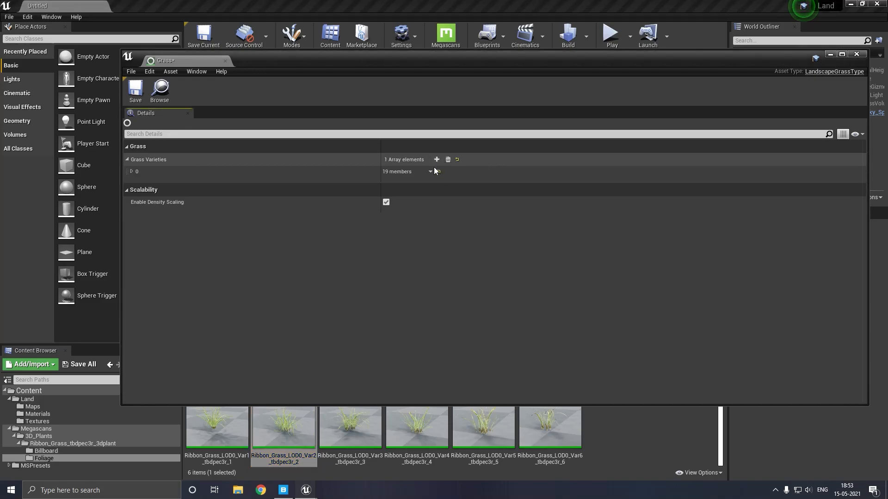
left_click(132, 171)
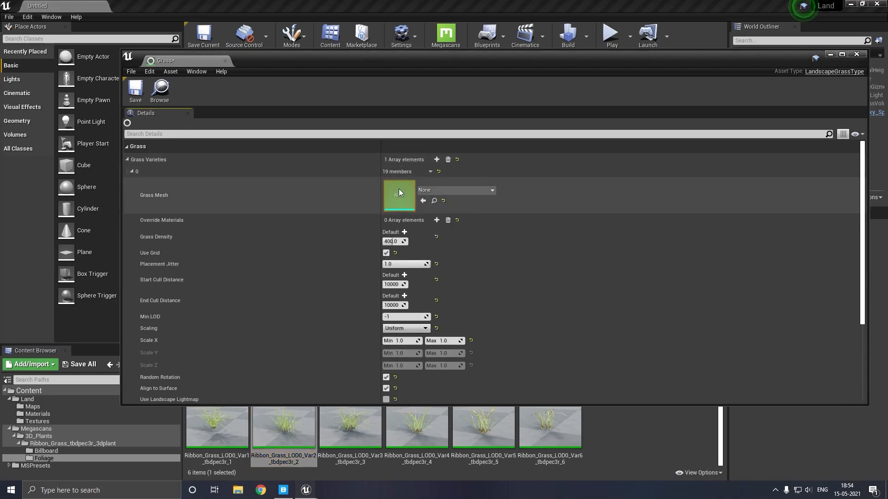
left_click(306, 450)
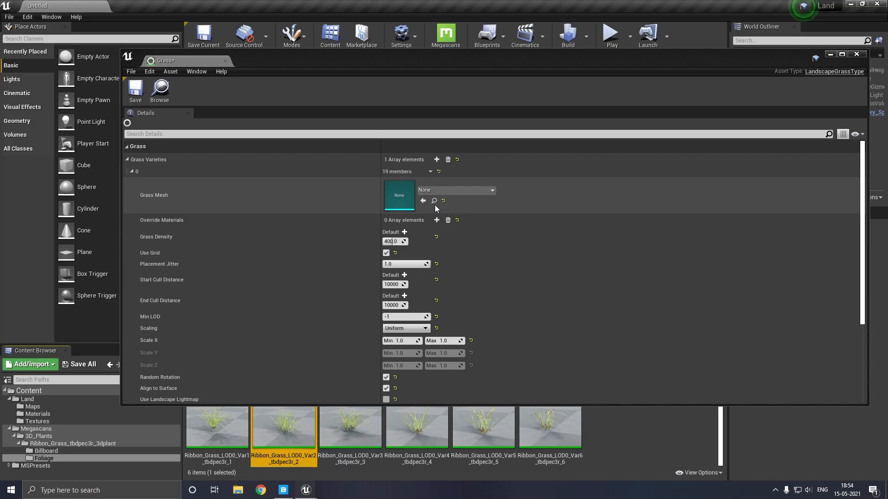
left_click(317, 437)
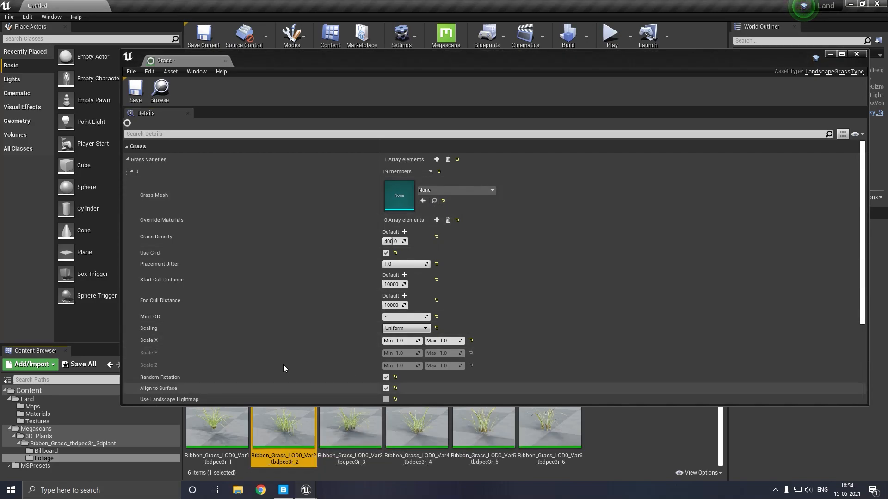
left_click(423, 201)
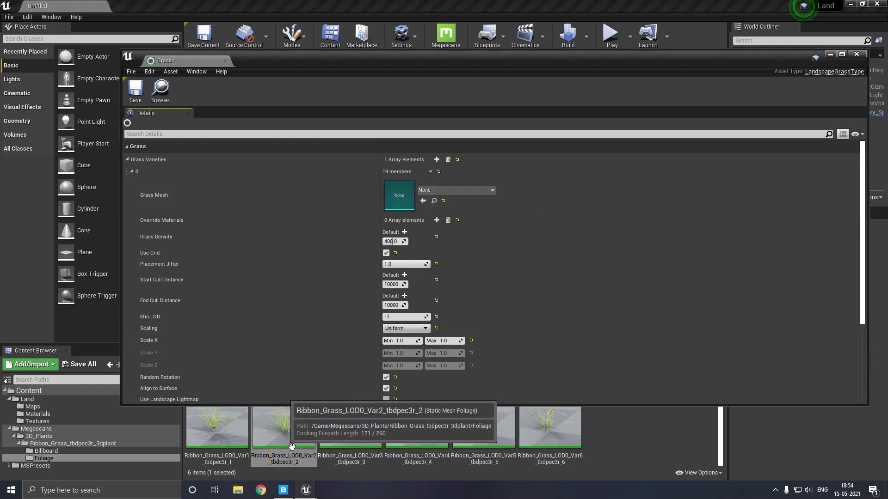
Locate the static mesh behind the Ribbon_Grass_LOD0_Var2 foliage asset and assign it as the variety's Grass Mesh
double_click(291, 447)
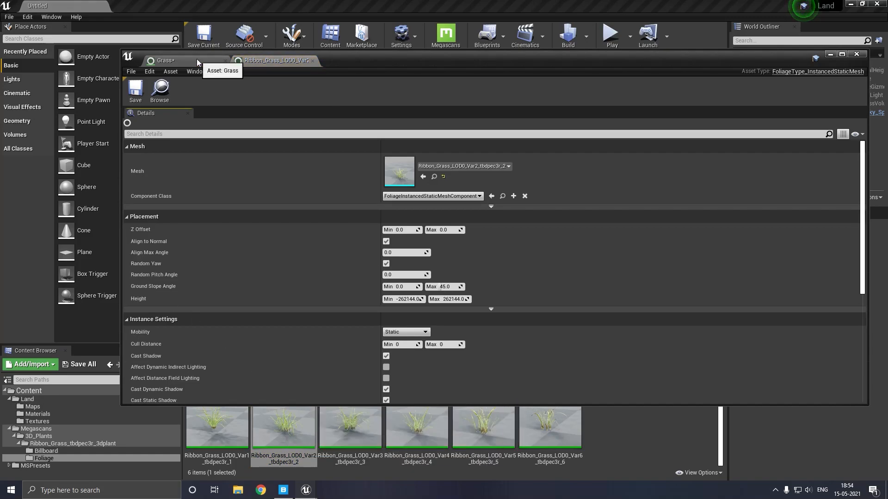
left_click(434, 176)
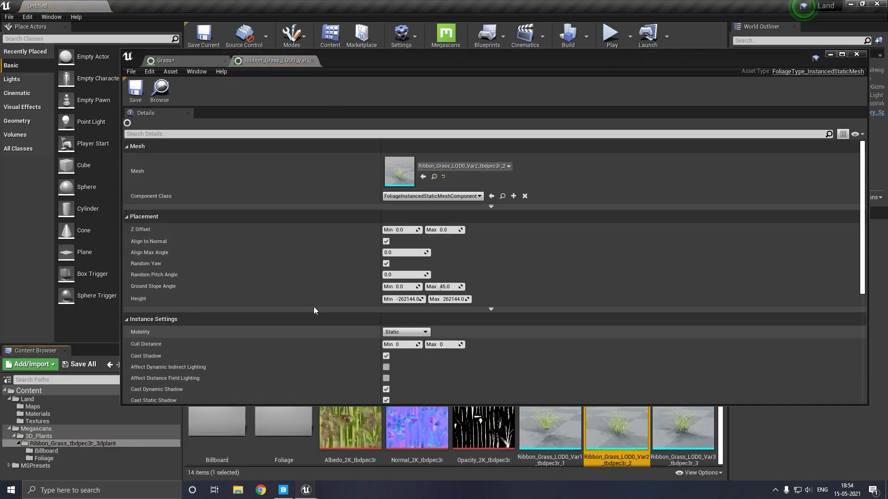
left_click(201, 60)
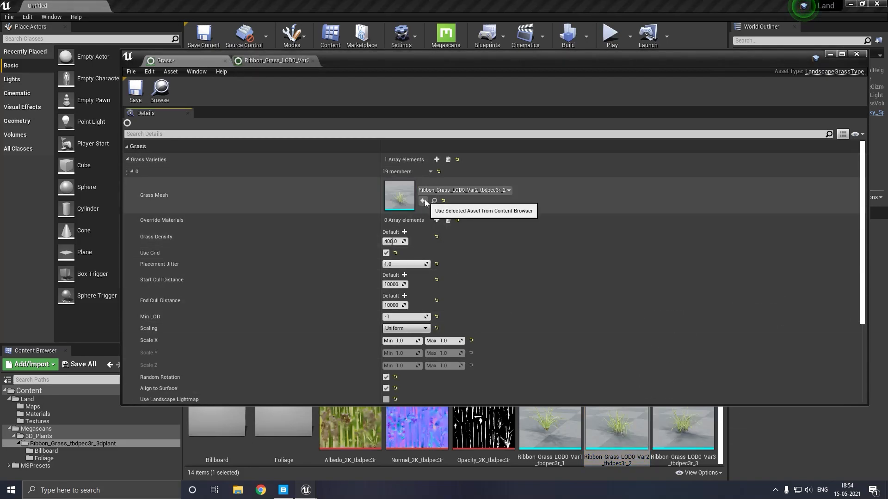
scroll(539, 461, "down", 3)
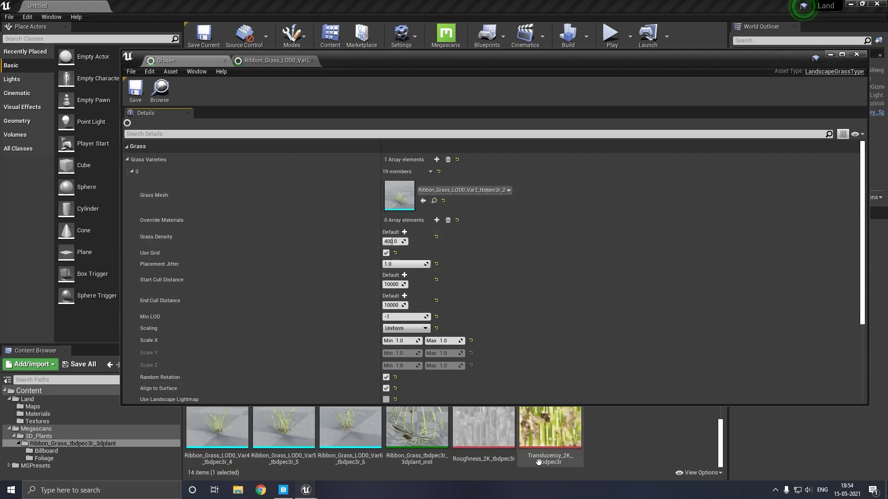
scroll(539, 462, "up", 3)
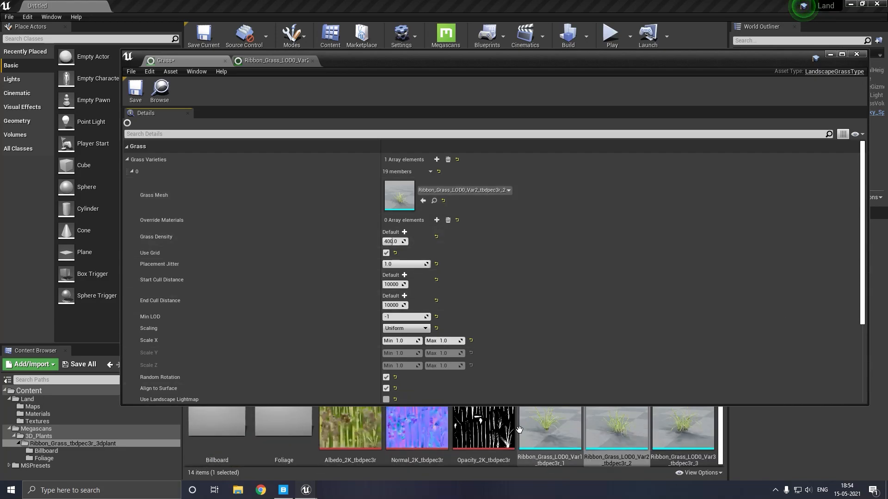
Set the variety's Grass Density to 122 and its maximum Scale X to 3.0
left_click(401, 242)
type("122")
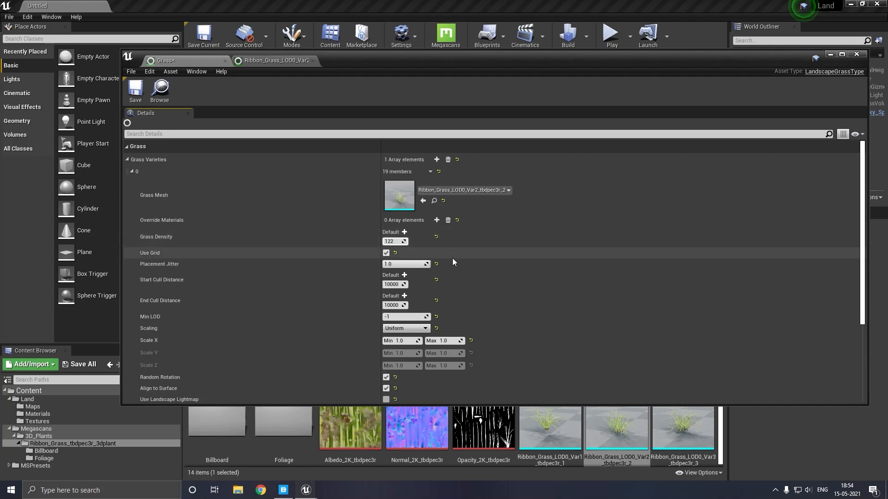
left_click(510, 261)
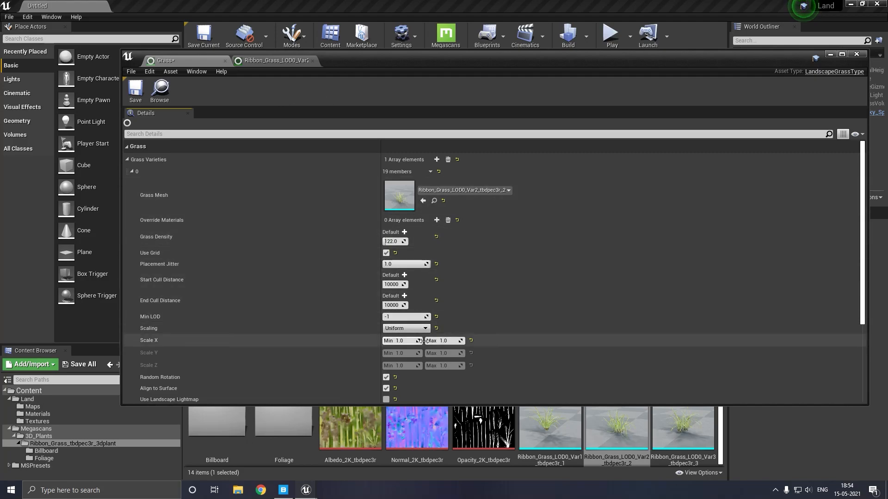
left_click(506, 336)
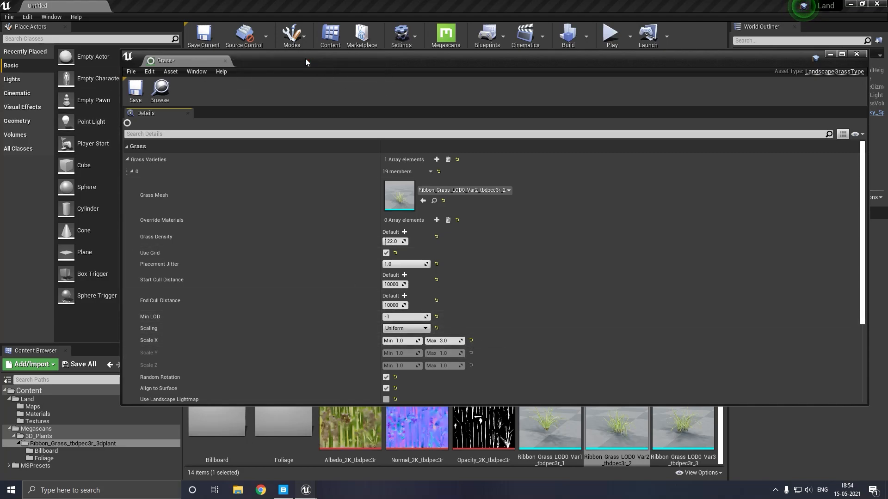
Open the Land_M material from the Land/Materials folder
left_click_drag(279, 57, 425, 84)
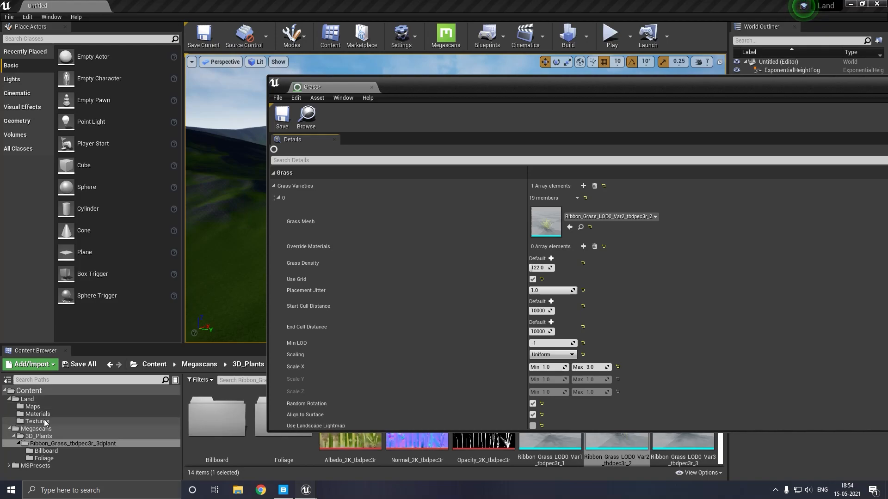
left_click(40, 414)
left_click(274, 445)
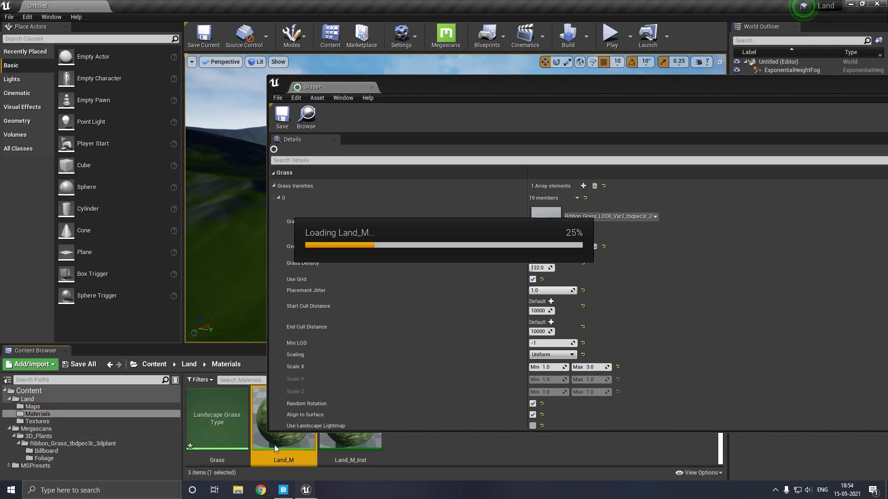
double_click(274, 445)
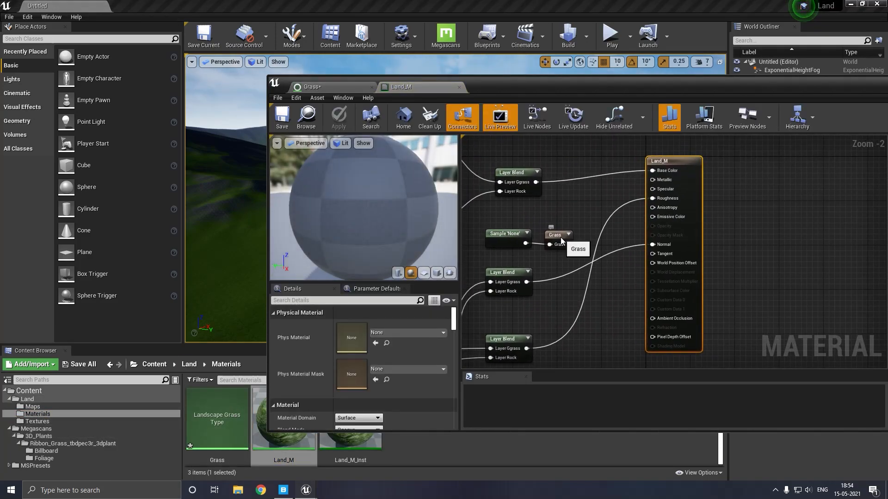
Assign the Grass Landscape Grass Type asset to the material's grass output node and apply the change
left_click(561, 237)
left_click(273, 326)
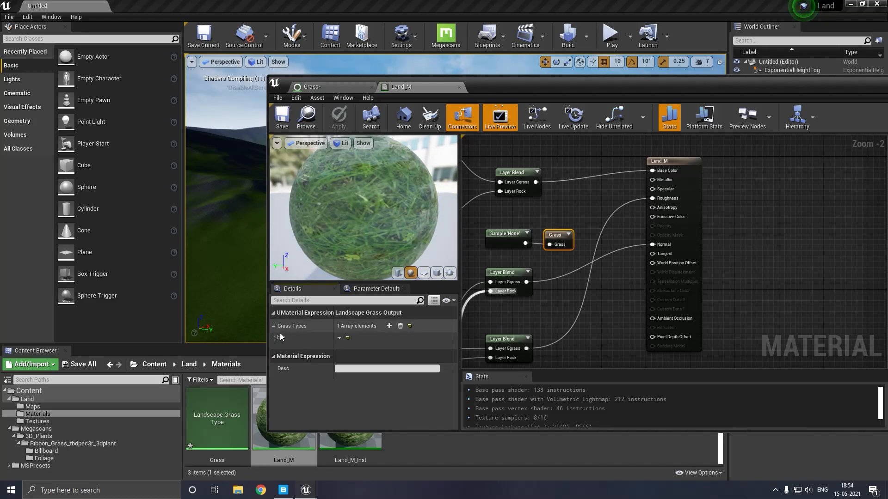
left_click(278, 338)
left_click(218, 423)
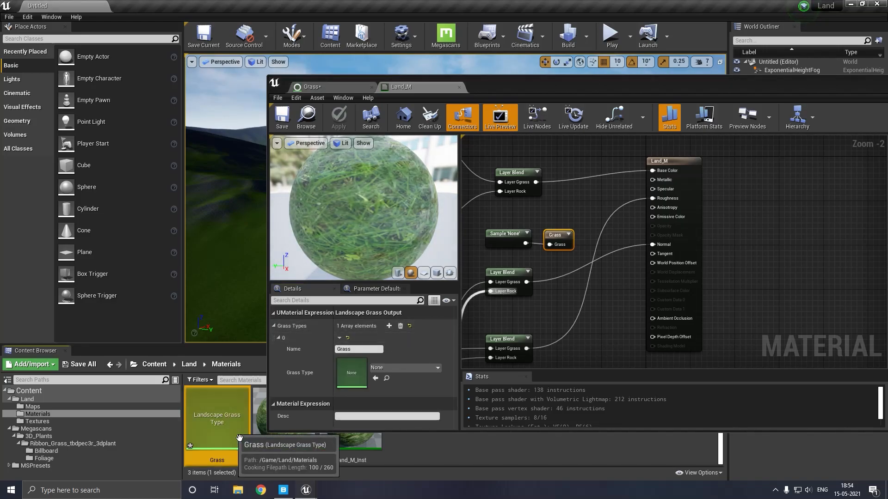
left_click(376, 379)
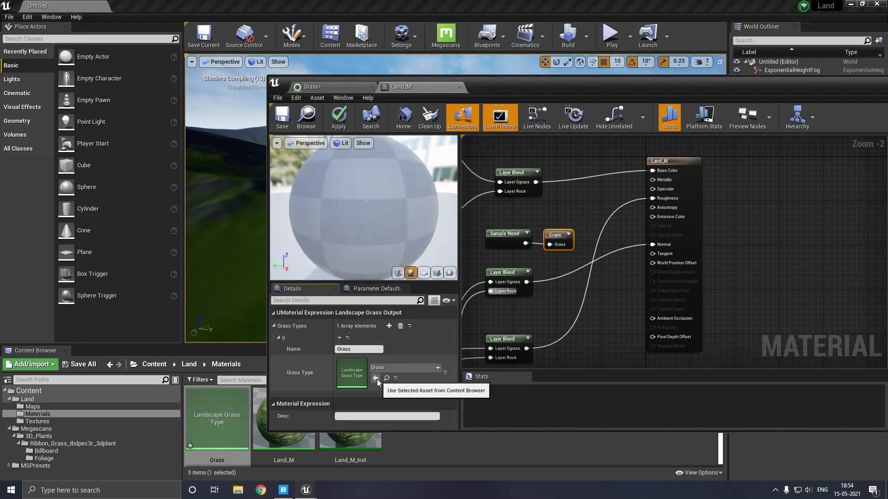
left_click(339, 119)
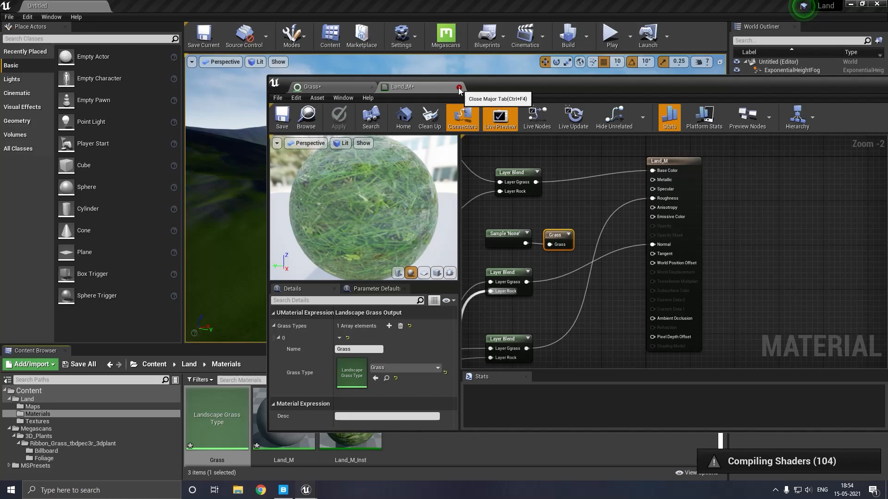
Set the landscape layer sample node's parameter name to Grass and apply the material
left_click(506, 237)
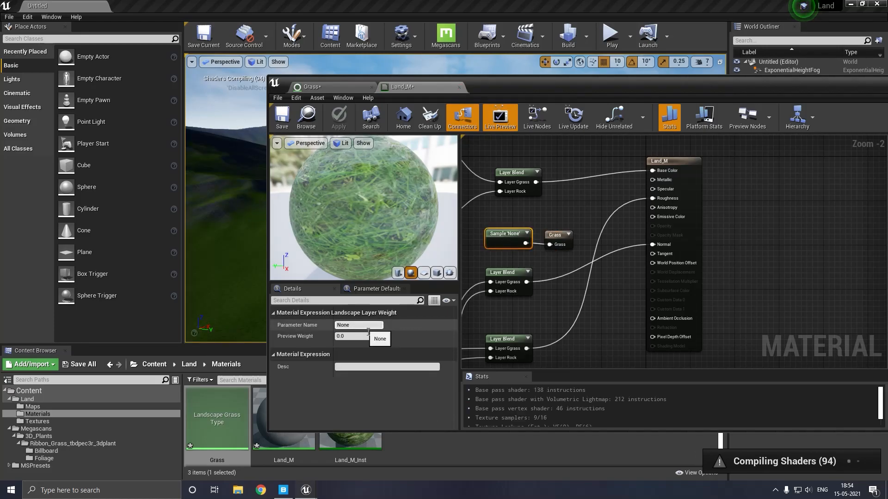
left_click(368, 328)
type("Grass")
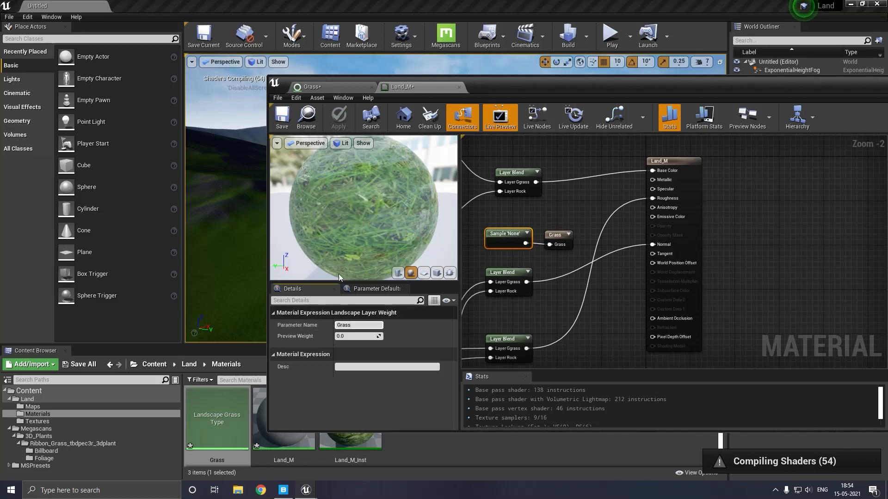
left_click(581, 206)
left_click(337, 117)
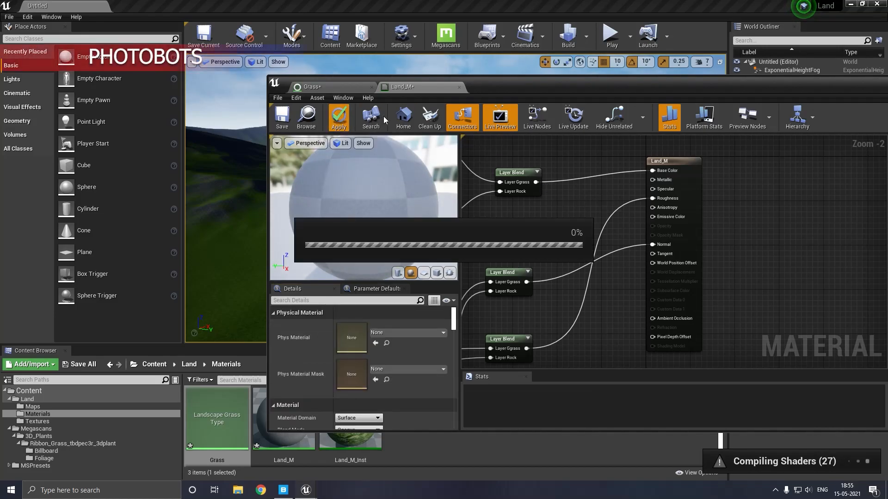
Close the Land_M material editor and save all modified assets
left_click(460, 89)
left_click_drag(395, 87, 549, 121)
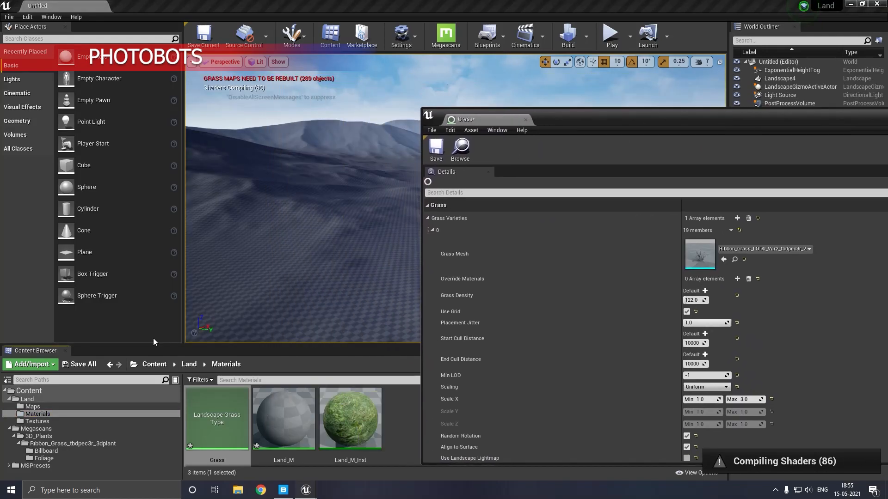
left_click(93, 365)
left_click(526, 330)
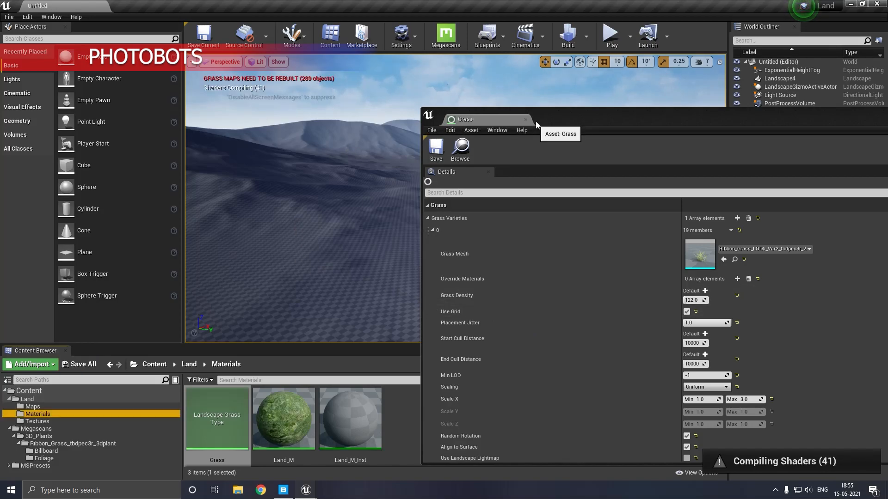
Uncover the viewport and fly close to the landscape to check whether grass meshes appear
left_click_drag(427, 469, 695, 452)
left_click_drag(834, 123, 750, 120)
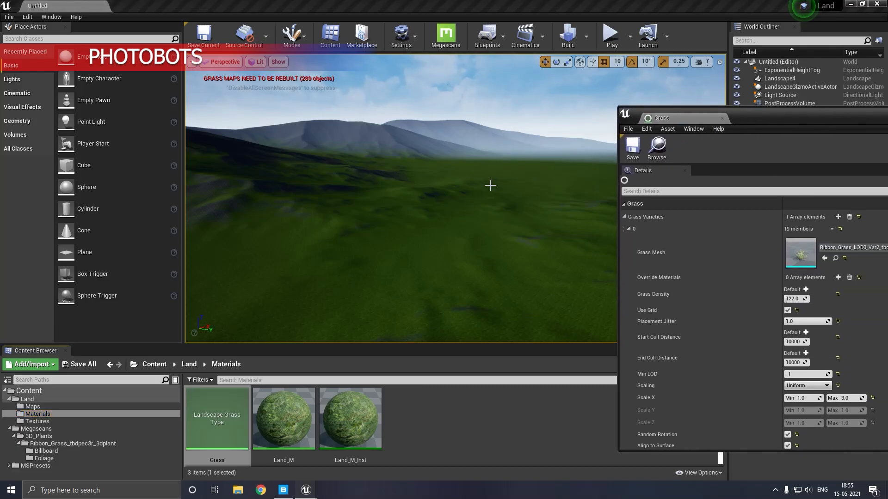
key("w")
mouse_move(452, 221)
right_mouse_down()
mouse_move(363, 245)
mouse_move(451, 223)
right_mouse_up()
key("s")
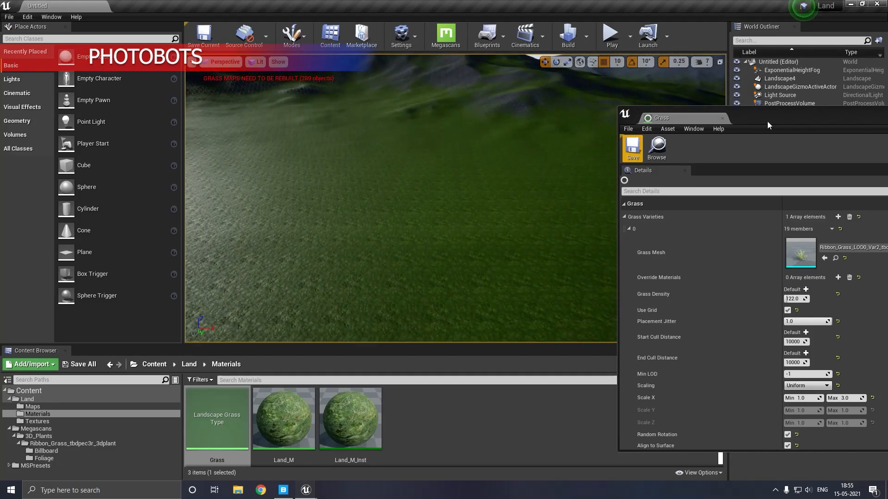
Reopen the Land_M material and rename the Ggrass layer to Grass in the base color and normal Layer Blend nodes
left_click_drag(781, 123, 586, 74)
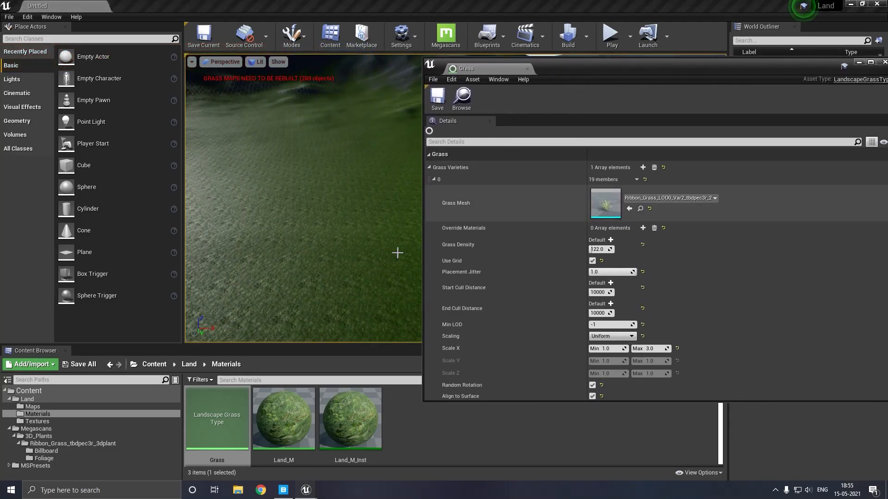
double_click(267, 425)
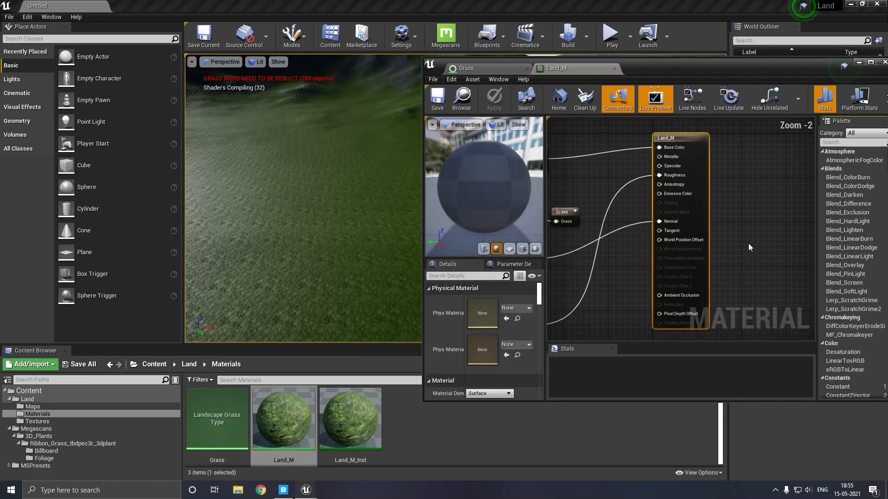
scroll(576, 185, "up", 2)
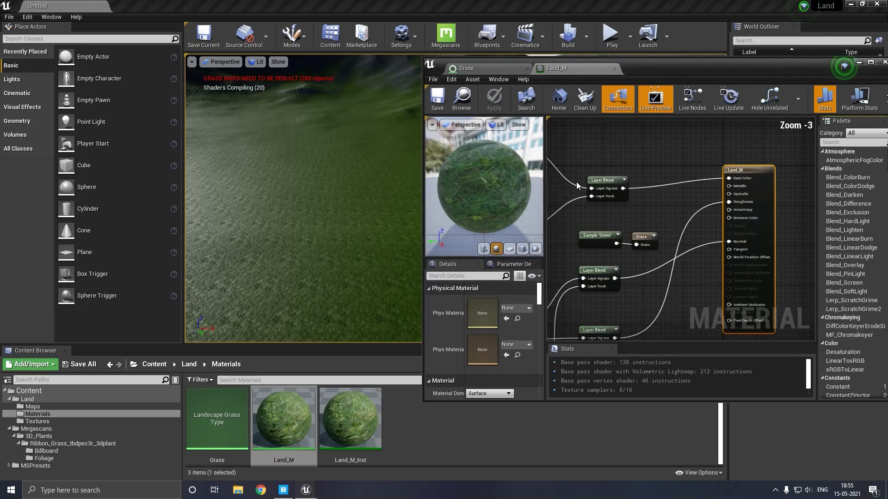
left_click(614, 180)
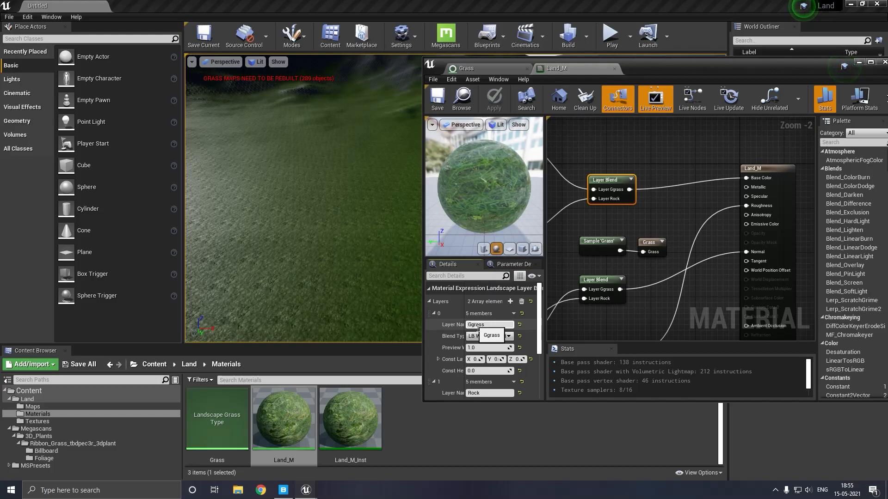
right_click_drag(617, 317, 691, 236)
left_click(675, 199)
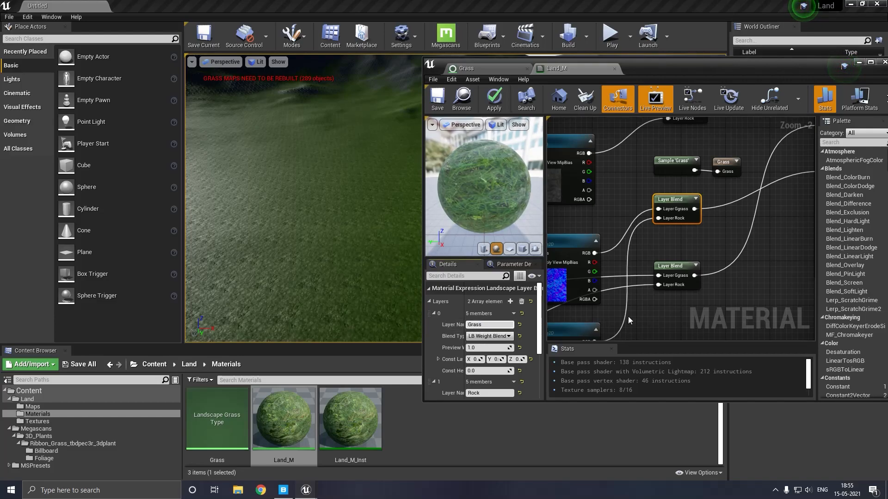
Rename the first layer of the roughness Layer Blend node to Grass and apply the material
left_click(674, 273)
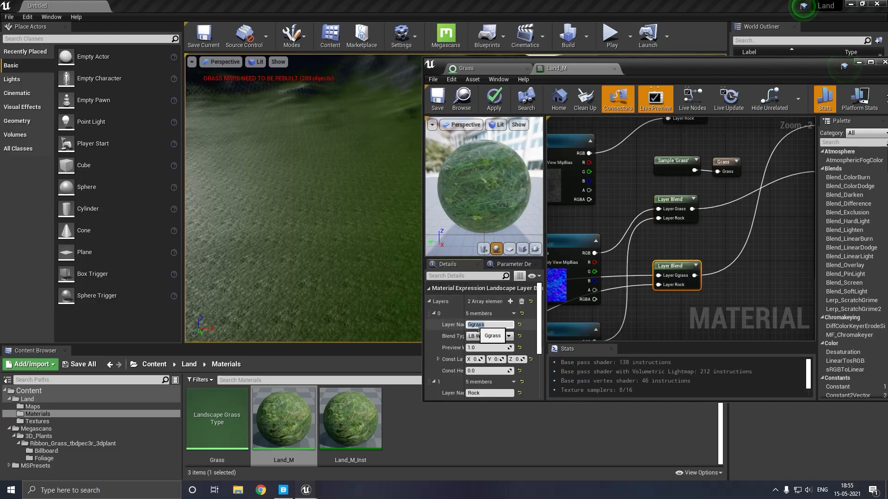
left_click(478, 326)
key("BackSpace")
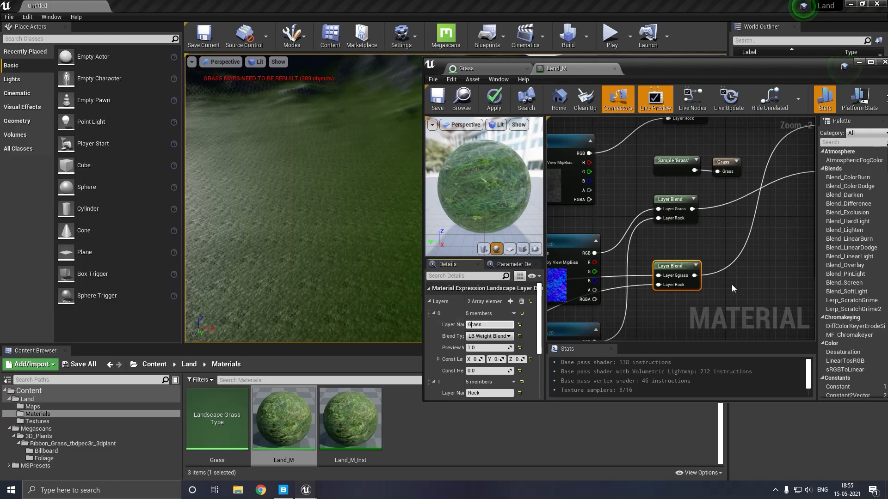
left_click(494, 97)
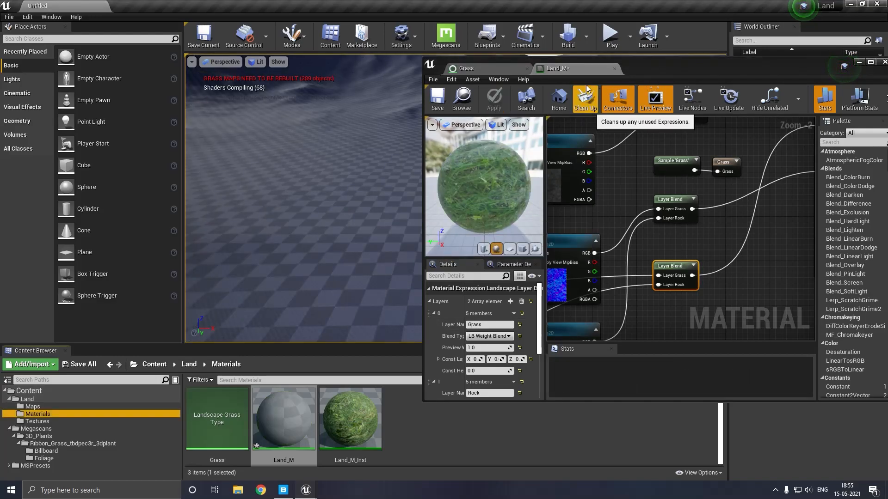
Close the Land_M and Grass asset editors and save the modified Land_M material
left_click(614, 69)
left_click(527, 68)
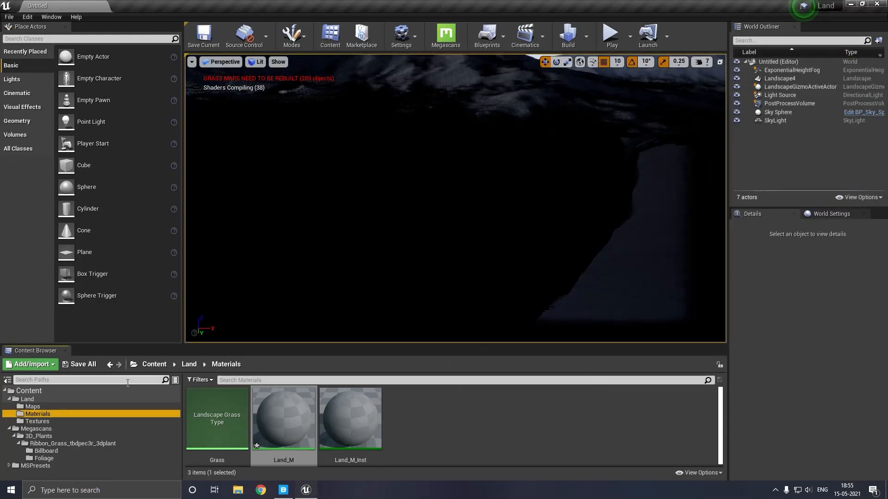
left_click(83, 365)
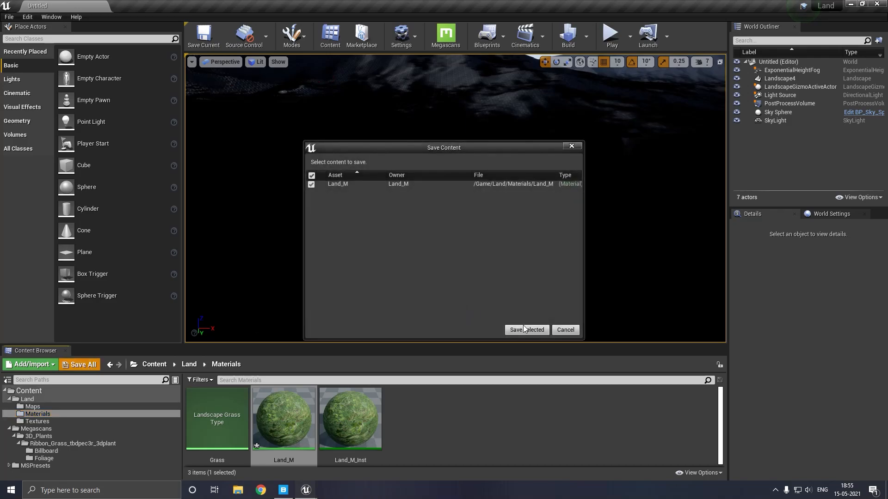
left_click(526, 328)
Reassign Land_M_Inst as the landscape's material and save the level
left_click(441, 284)
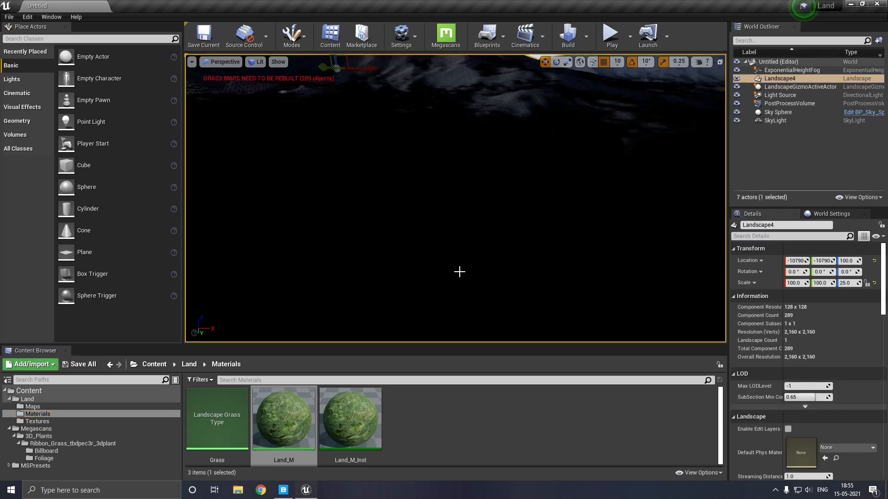
left_click(350, 418)
scroll(761, 396, "down", 2)
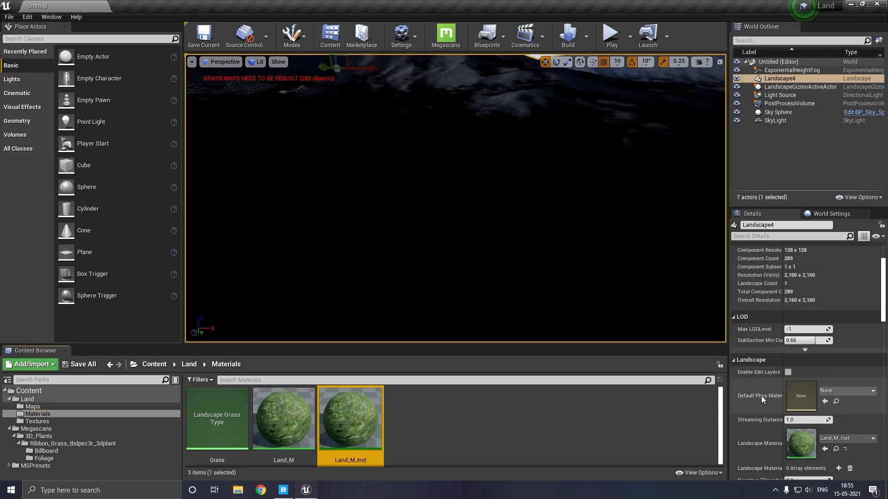
left_click(826, 449)
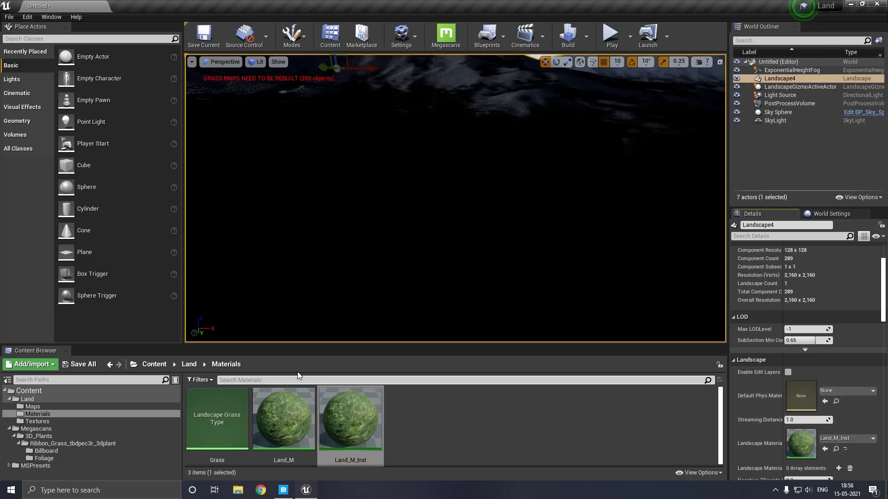
left_click(70, 366)
left_click(526, 330)
In Landscape paint mode, delete the obsolete Ggrass target layer and assign Grass_LayerInfo to the Grass layer
left_click(292, 36)
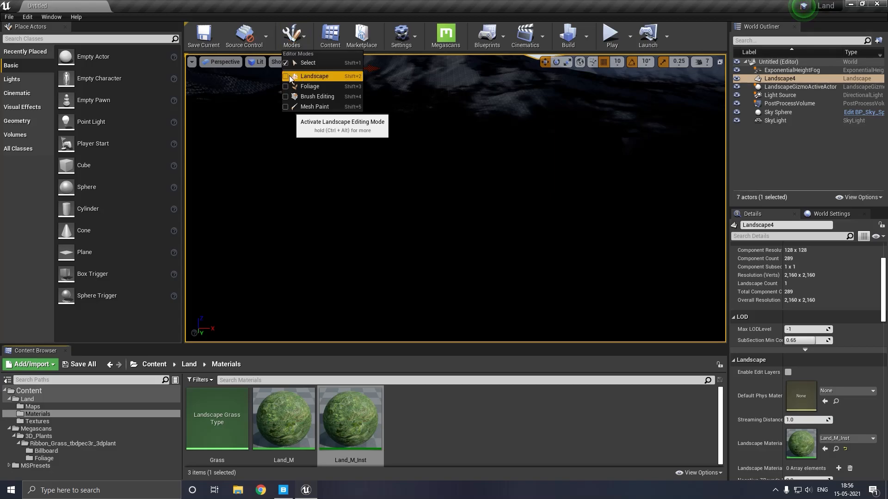
left_click(316, 75)
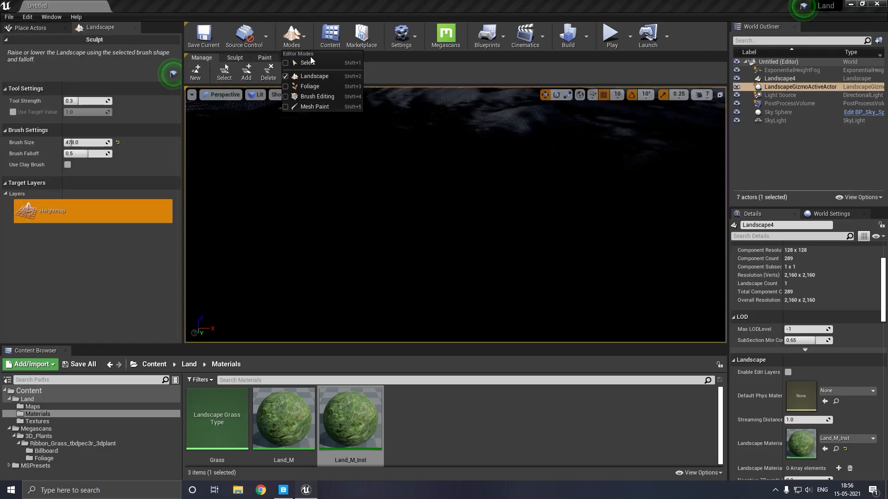
left_click(253, 57)
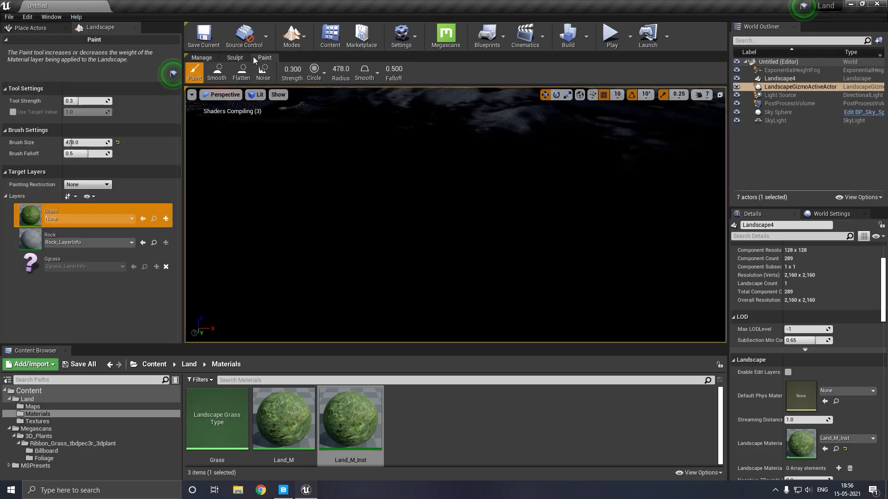
left_click(166, 267)
left_click(460, 267)
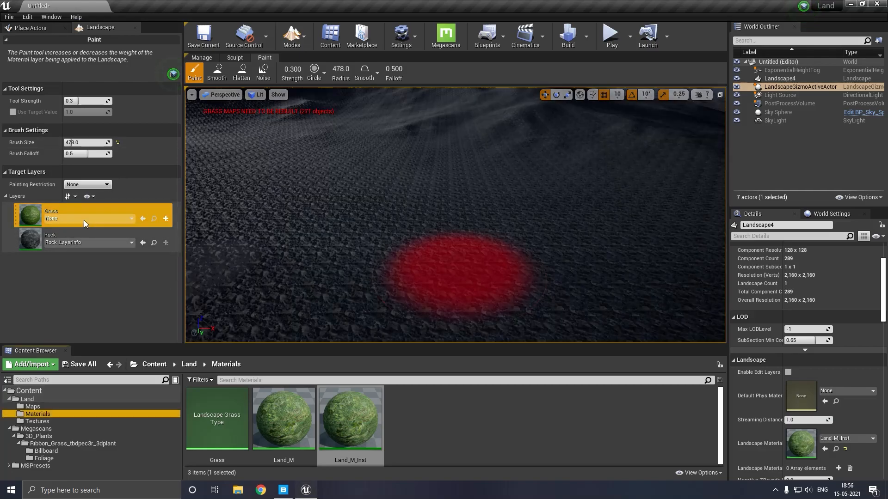
left_click(84, 219)
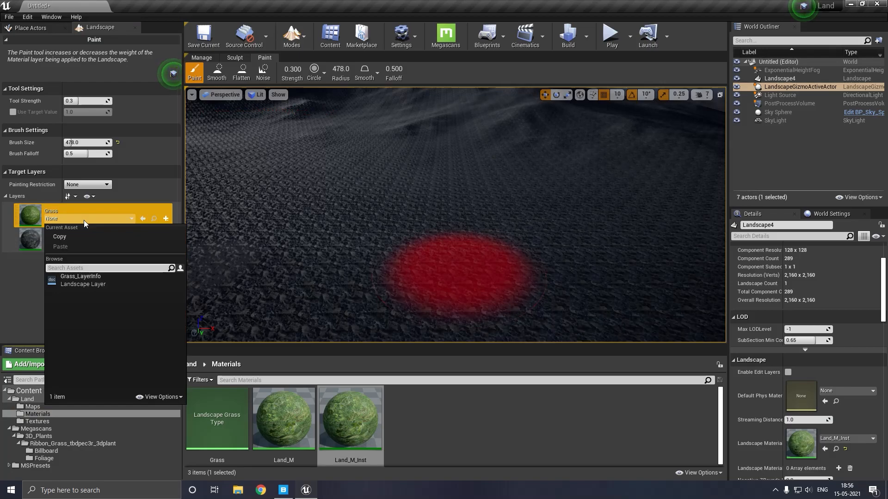
left_click(82, 277)
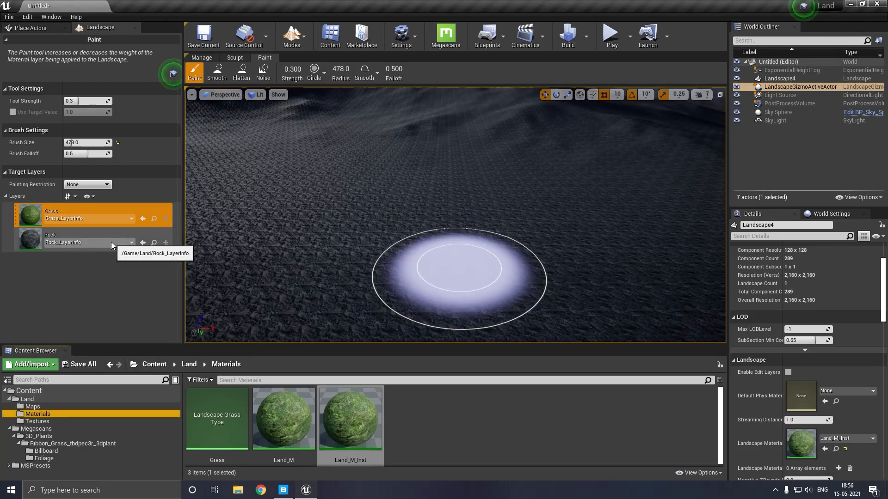
Import Grass.png from the Hill folder as the Grass layer's weight map, accepting the format and size mismatches
right_click(28, 207)
left_click(48, 231)
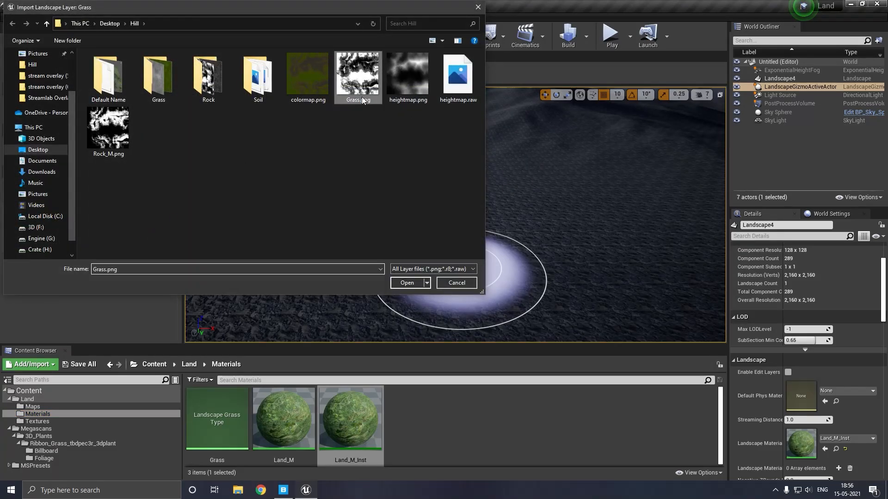
double_click(362, 96)
left_click(521, 274)
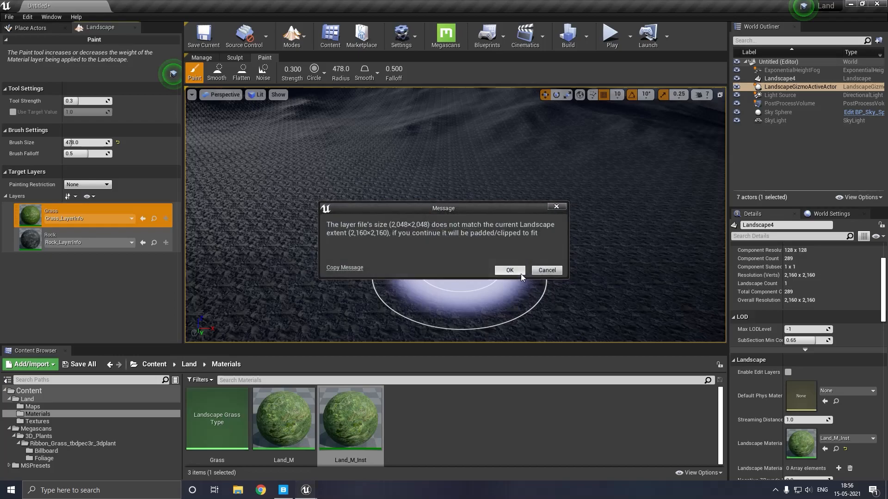
left_click(521, 274)
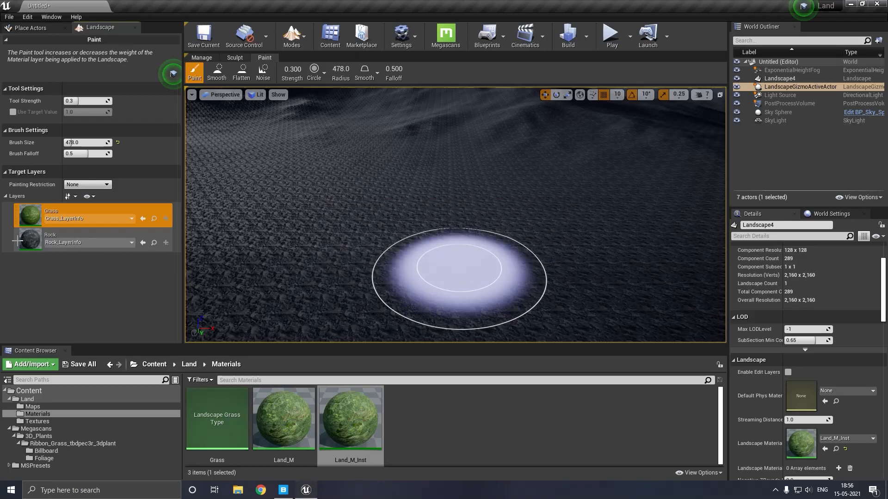
Reimport the Rock layer's weight map from Rock_M.png, accepting the format and size mismatches
left_click(36, 240)
right_click(37, 240)
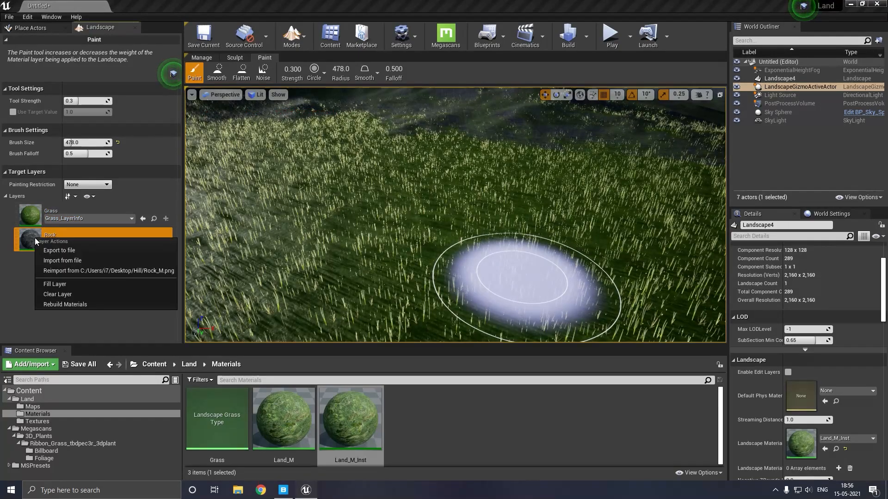
left_click(65, 273)
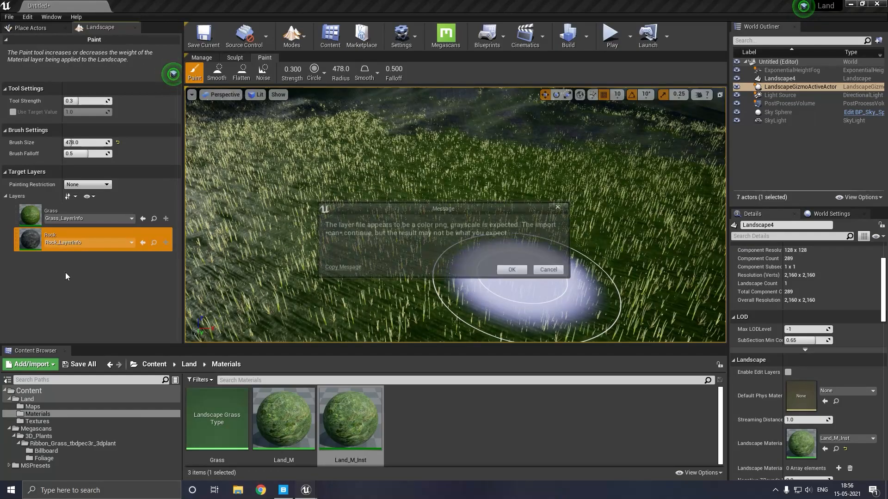
left_click(513, 270)
left_click(522, 269)
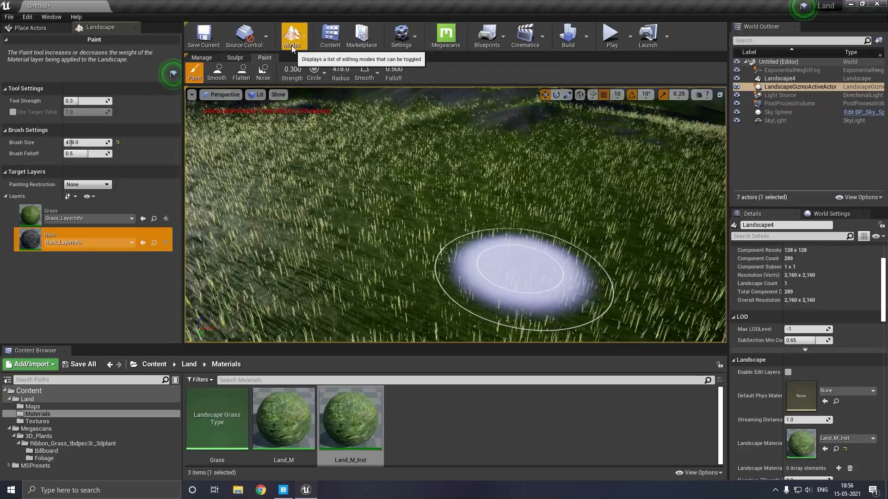
Return to Select mode, fly down to inspect the grass up close, and save the level
left_click(291, 46)
left_click(288, 64)
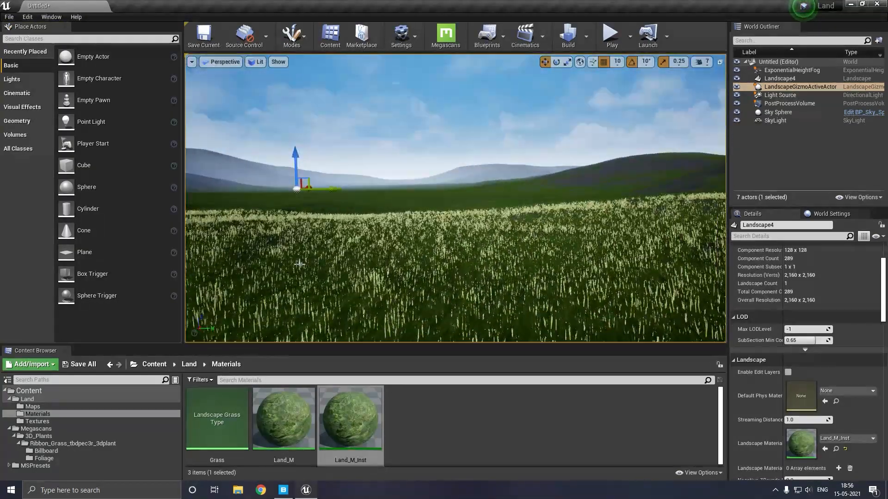
mouse_move(300, 264)
right_mouse_down()
mouse_move(261, 261)
mouse_move(300, 261)
right_mouse_up()
left_click(77, 365)
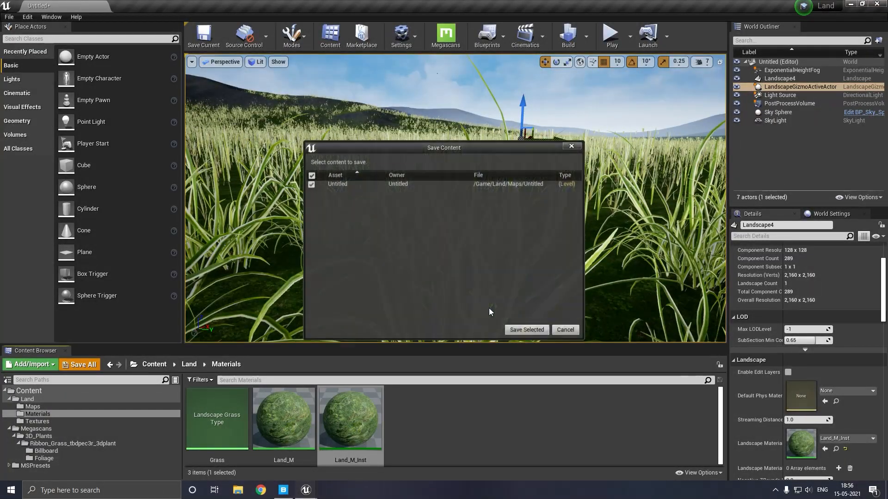
left_click(525, 331)
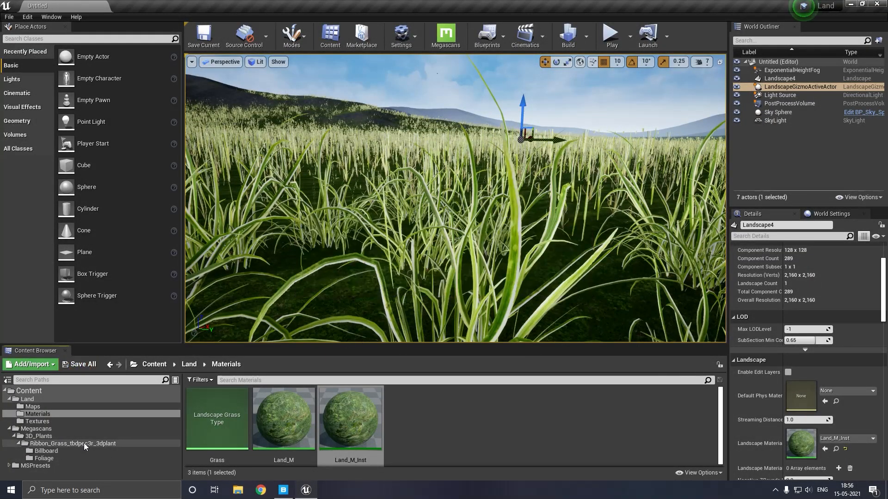
Open the Ribbon Grass material instance in its Megascans folder, enable Color Overlay and set it to dark green, hex sRGB 2F4017FF
left_click(84, 443)
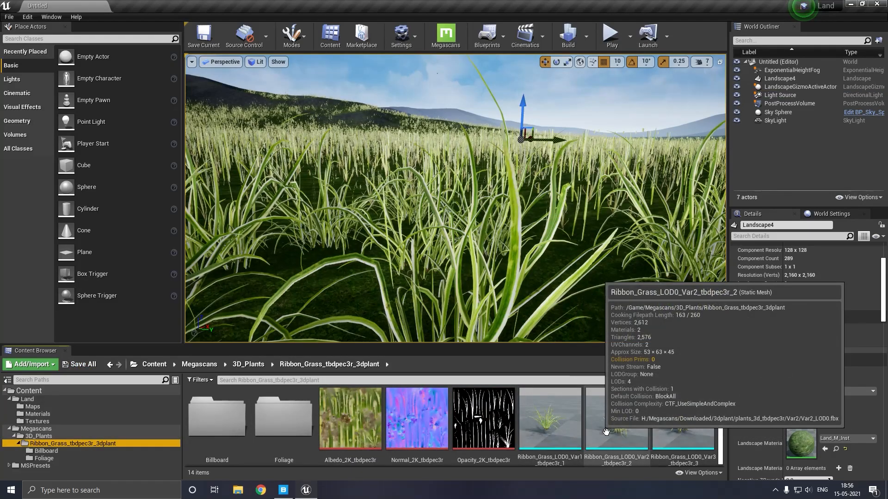
scroll(599, 425, "down", 1)
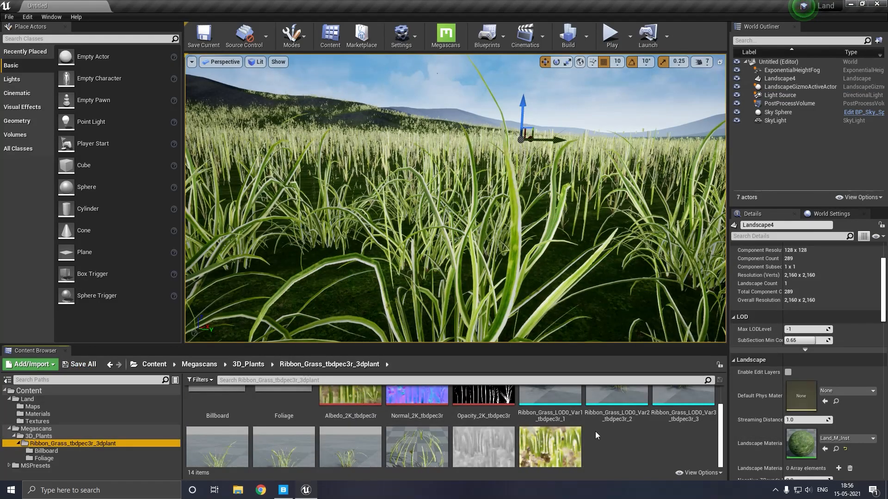
scroll(595, 431, "down", 1)
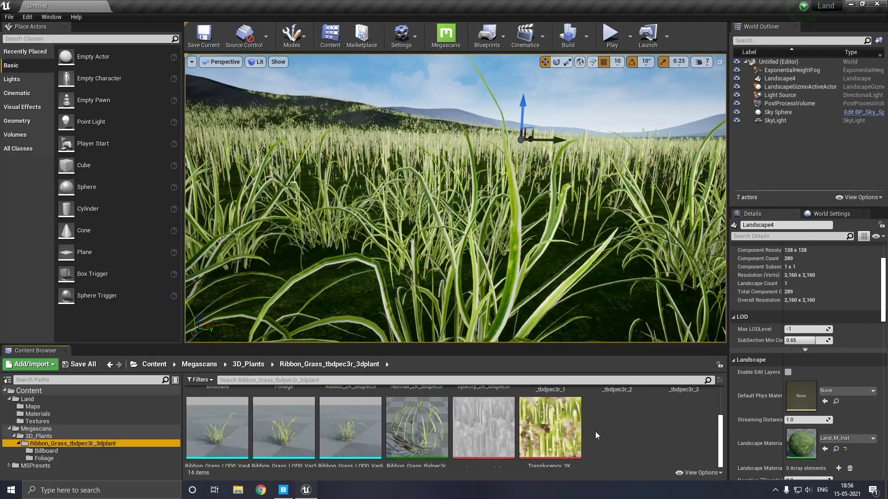
left_click(443, 443)
double_click(443, 443)
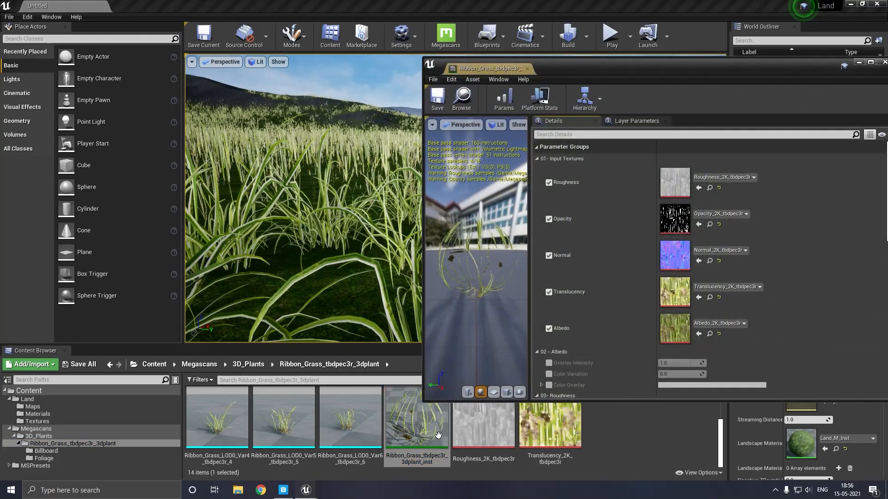
scroll(611, 334, "down", 1)
left_click(548, 355)
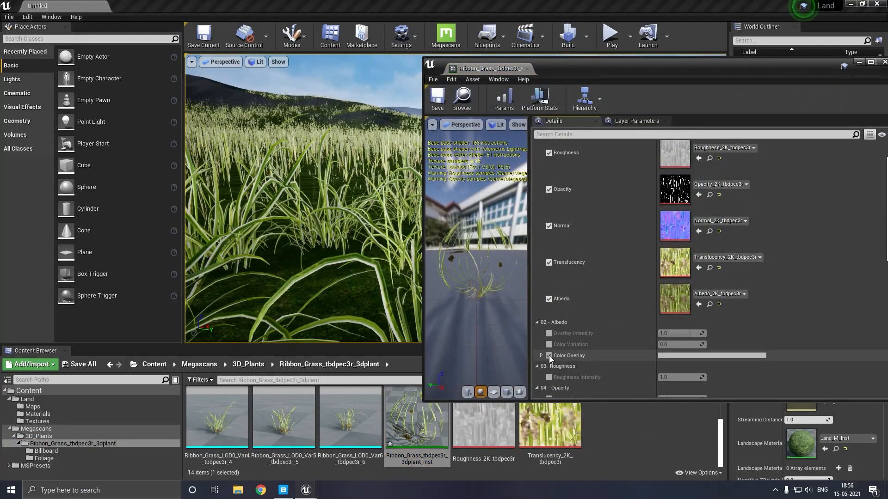
left_click(698, 355)
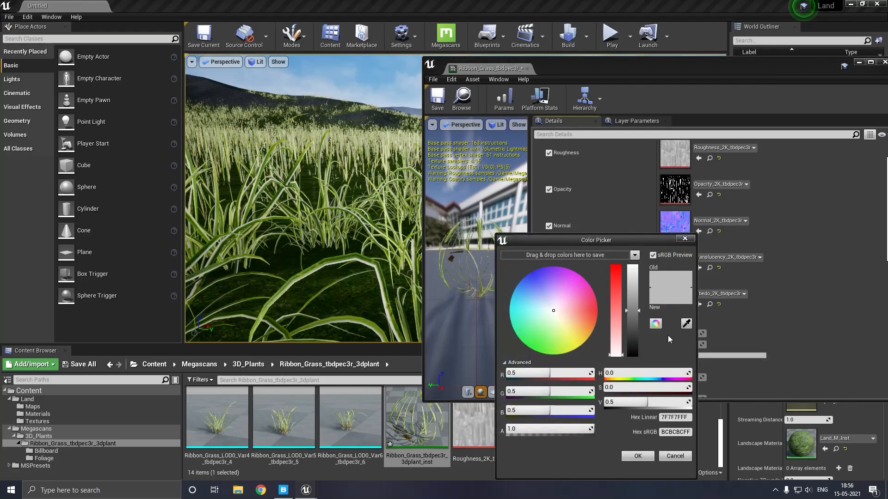
left_click(553, 347)
left_click_drag(626, 323, 636, 353)
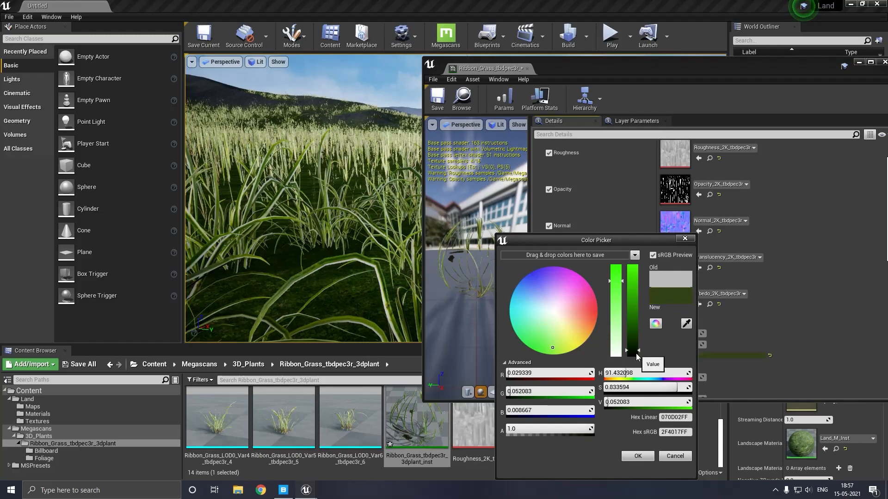
left_click(638, 456)
Enable the grass material's Overlay Intensity parameter and set it to 2.0
scroll(625, 360, "down", 4)
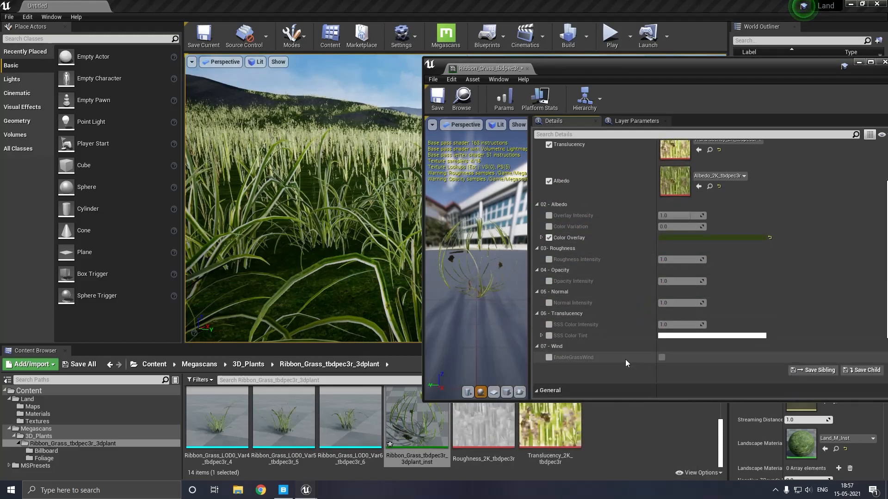
scroll(625, 363, "up", 4)
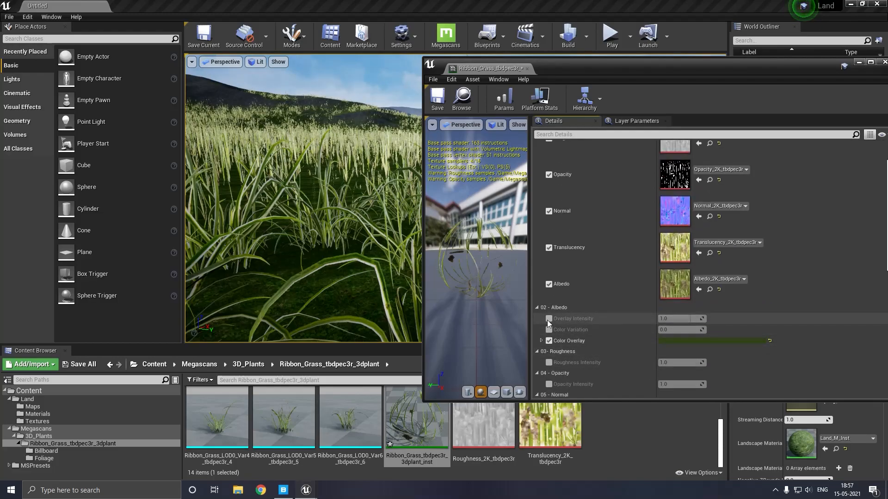
left_click_drag(697, 321, 708, 321)
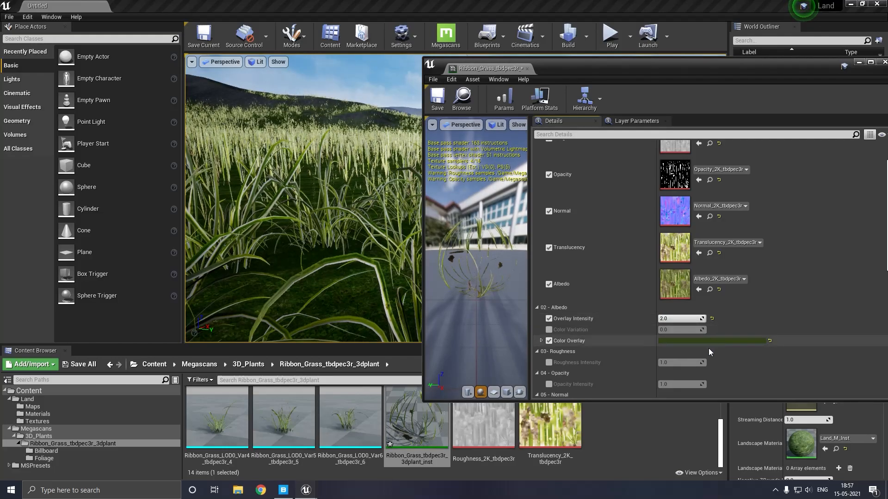
Enable the SSS Color Tint and SSS Color Intensity parameters and set SSS Color Intensity to 2
scroll(645, 370, "down", 2)
scroll(644, 372, "down", 3)
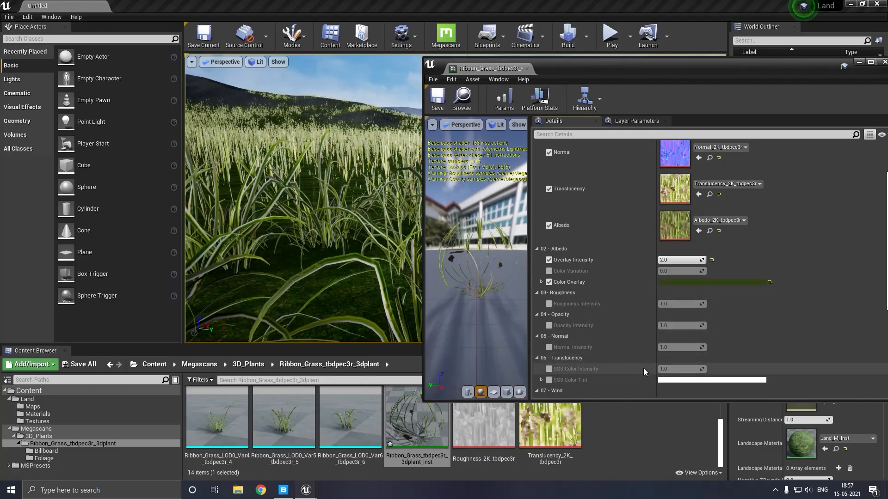
scroll(555, 367, "down", 2)
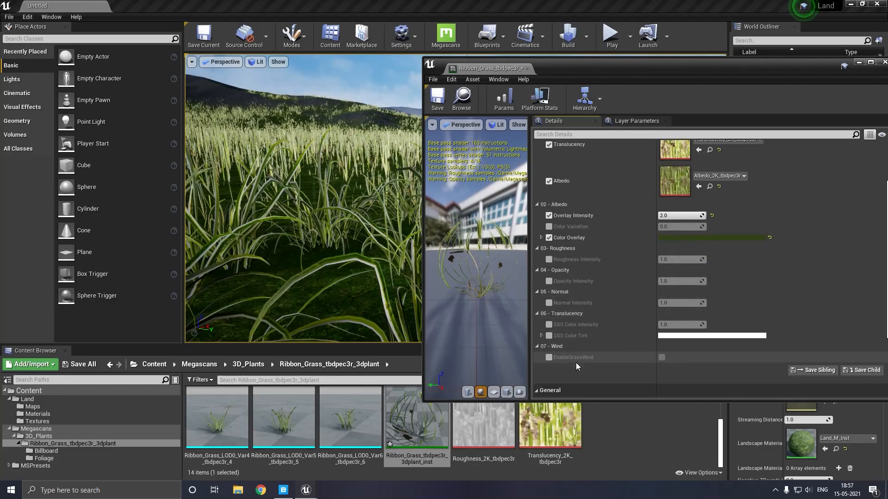
left_click(549, 336)
left_click(549, 325)
left_click(684, 325)
type("2")
key("Return")
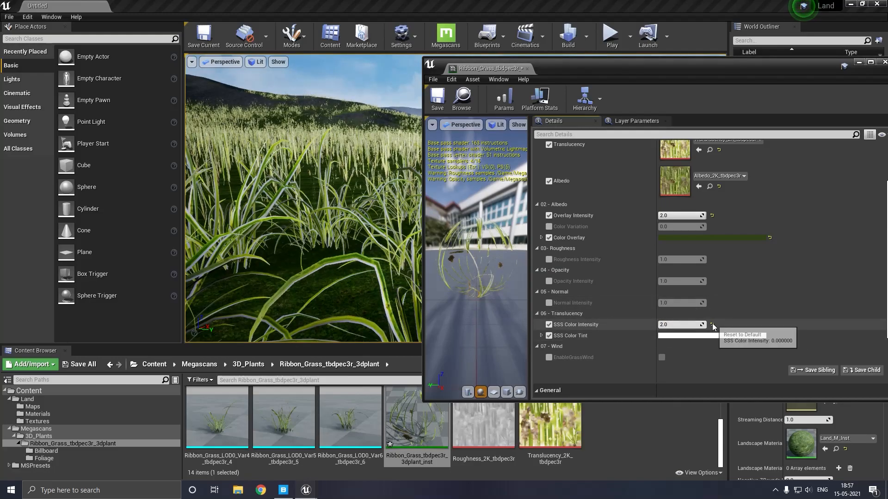
Reset SSS Color Intensity, set it to about 0.34, and close the grass material instance editor
left_click(712, 325)
left_click_drag(697, 327, 672, 327)
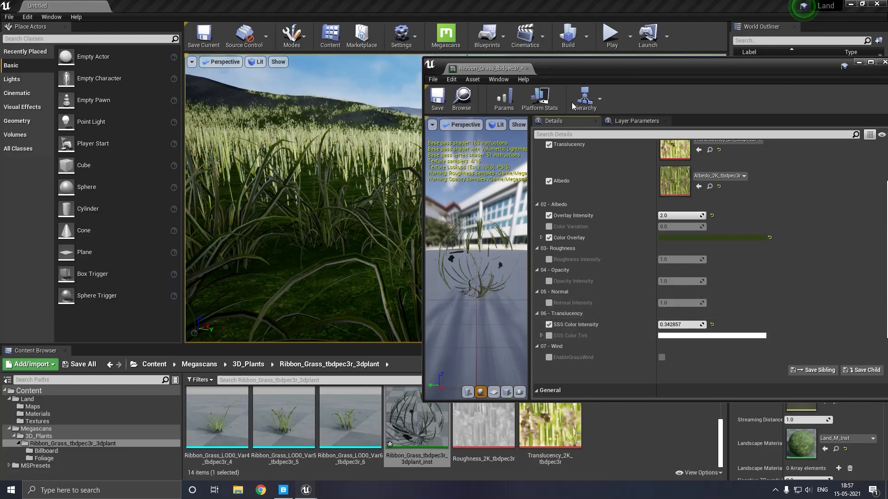
left_click(526, 70)
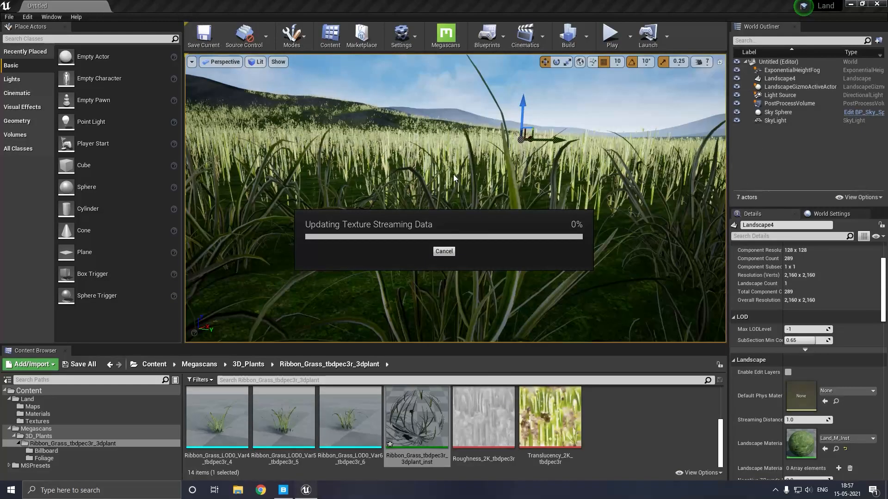
Open the Ribbon Grass material instance again and change its Color Overlay to a brighter green, hex sRGB 688839FF
key("s")
mouse_move(463, 184)
right_mouse_down()
mouse_move(448, 194)
mouse_move(468, 189)
right_mouse_up()
key("w")
key("w")
key("s")
key("w")
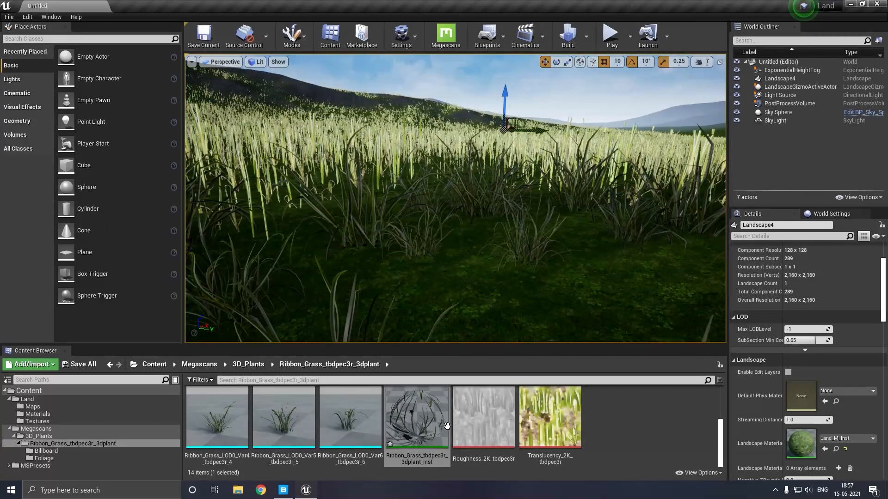
double_click(416, 419)
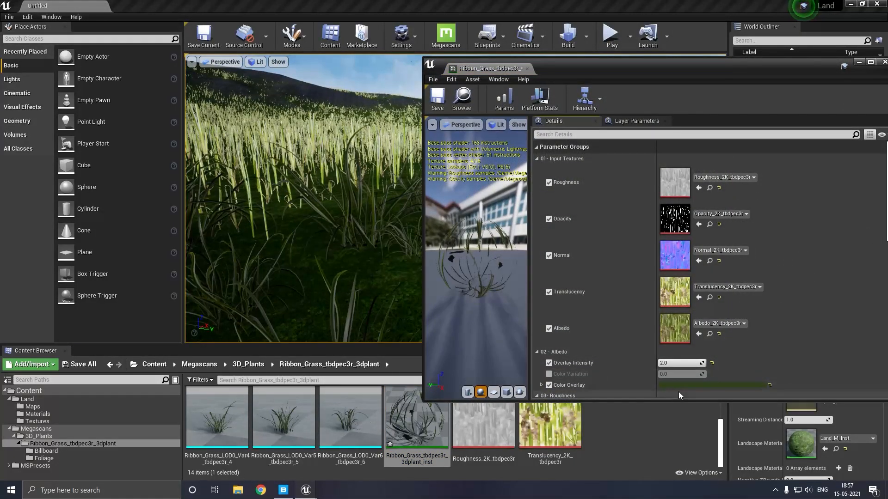
left_click(678, 385)
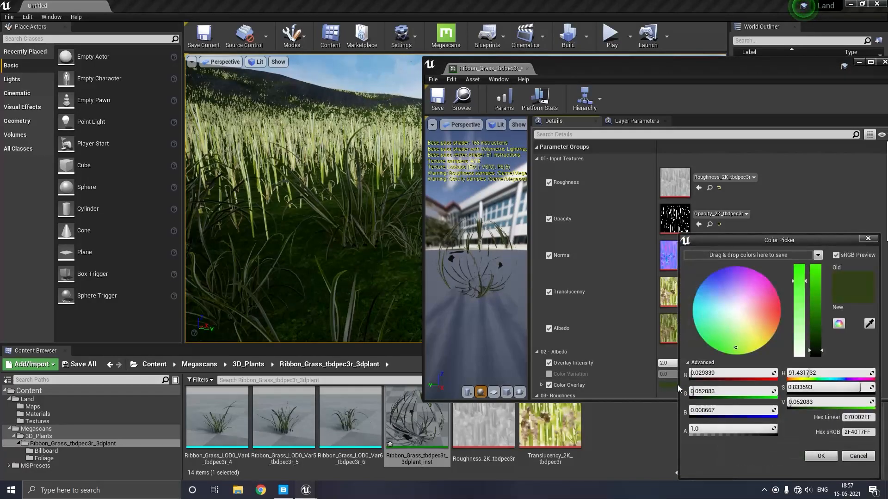
left_click(820, 339)
left_click(818, 333)
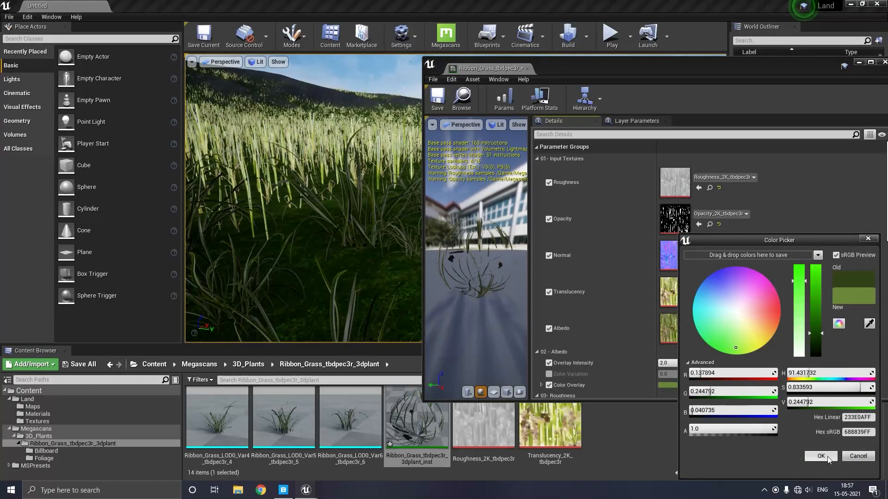
left_click(822, 456)
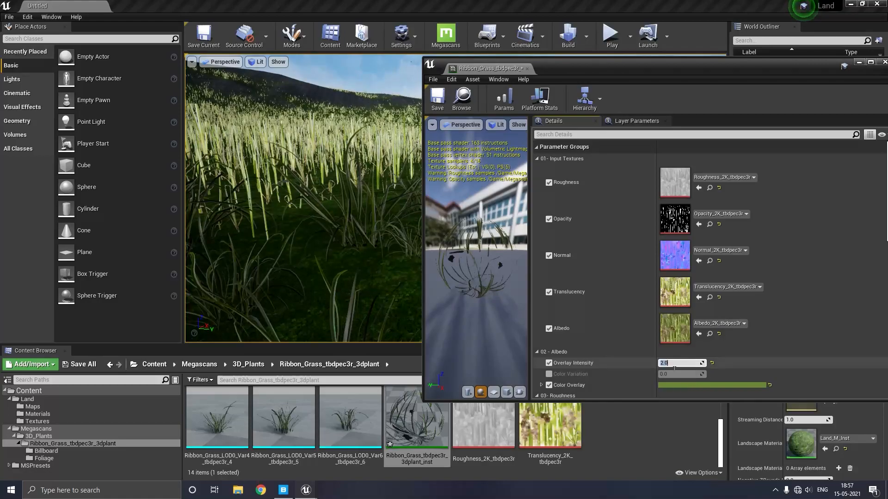
Set the grass material's Overlay Intensity to 1.0, save the material instance and close its editor
type("1")
key("Return")
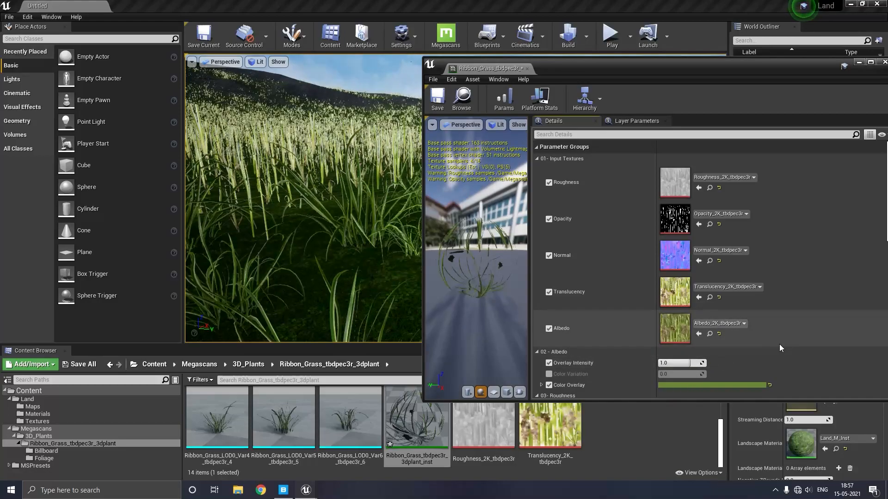
left_click(438, 98)
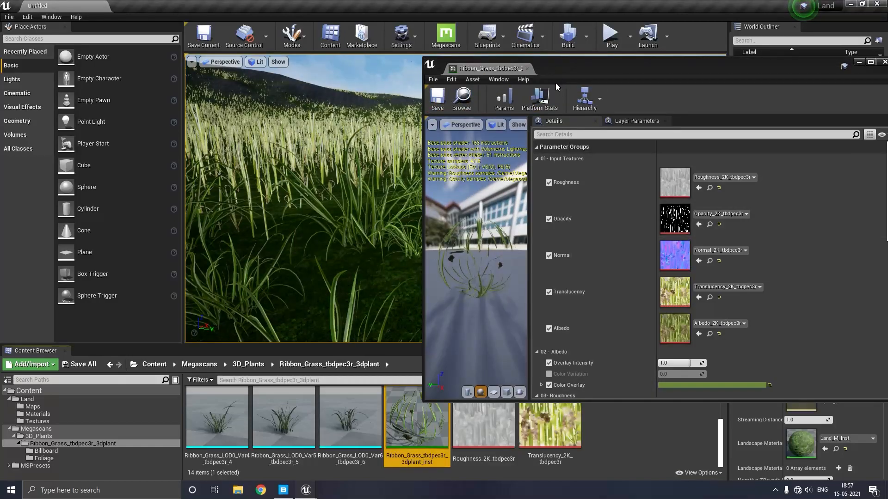
left_click(527, 68)
Open the Grass landscape grass type from the Land Materials folder and open its assigned mesh, Ribbon_Grass_LOD0_Var2_tbdpec3r_2
scroll(517, 434, "up", 2)
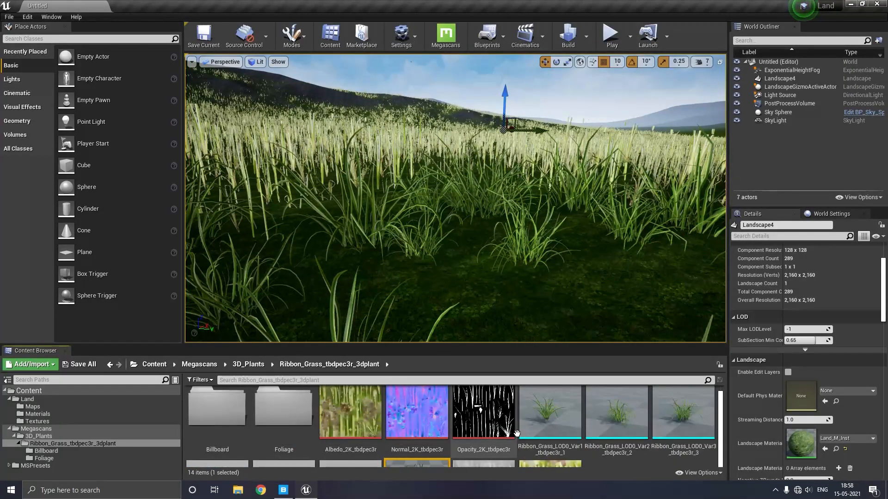
scroll(606, 411, "down", 2)
scroll(607, 410, "up", 1)
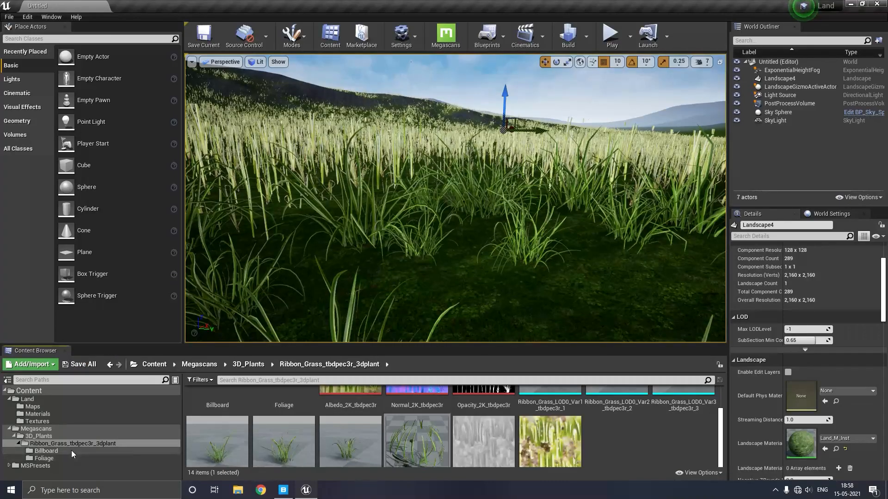
left_click(44, 409)
left_click(42, 414)
double_click(217, 416)
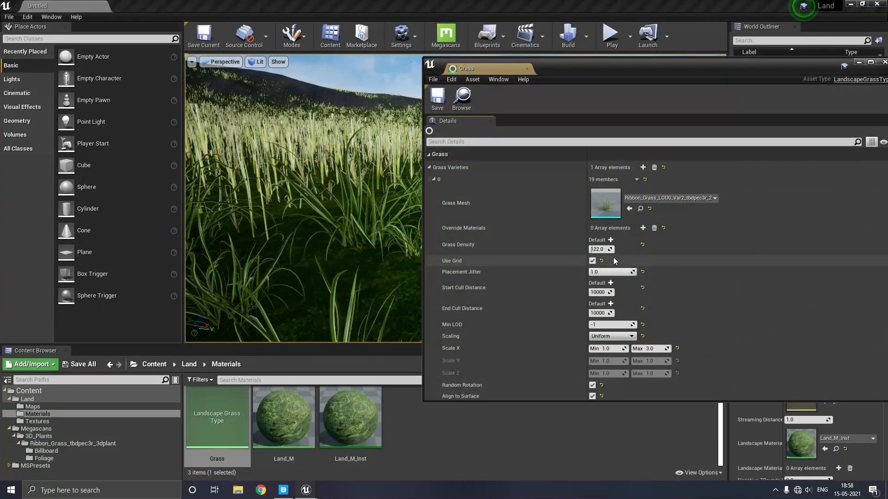
double_click(603, 205)
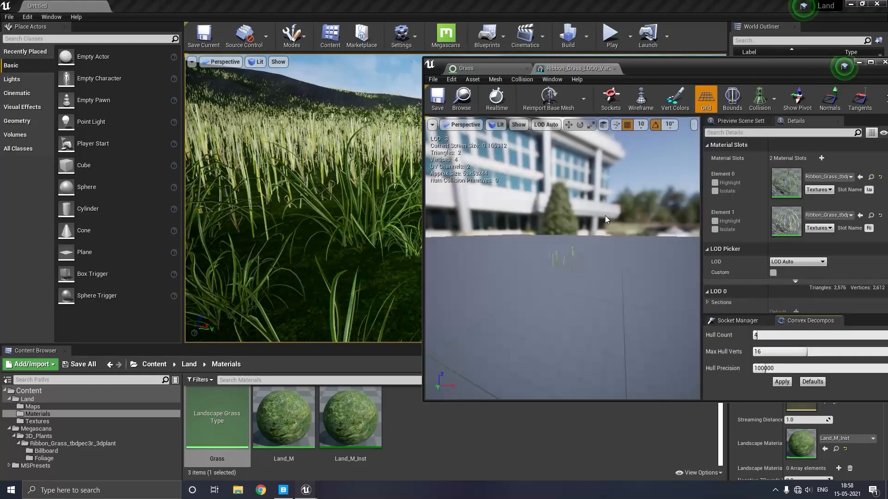
Reposition and enlarge the grass mesh editor window and collapse its Material Slots section
left_click_drag(746, 71, 619, 92)
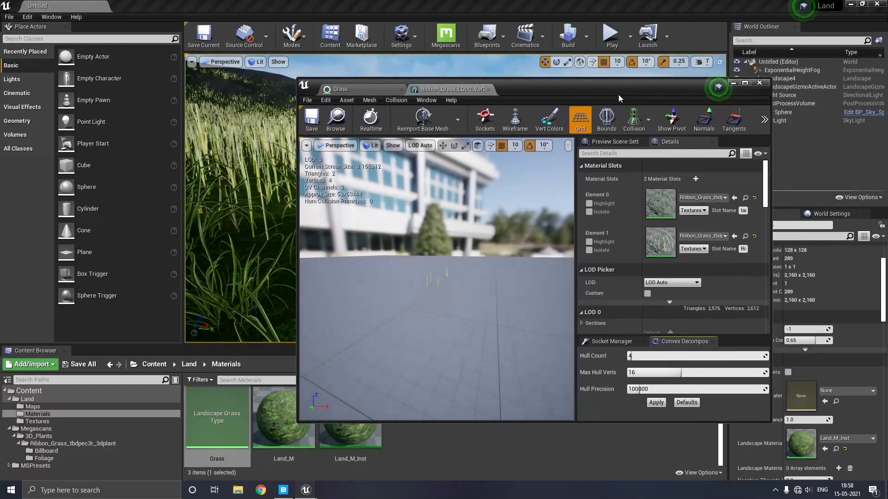
left_click(581, 166)
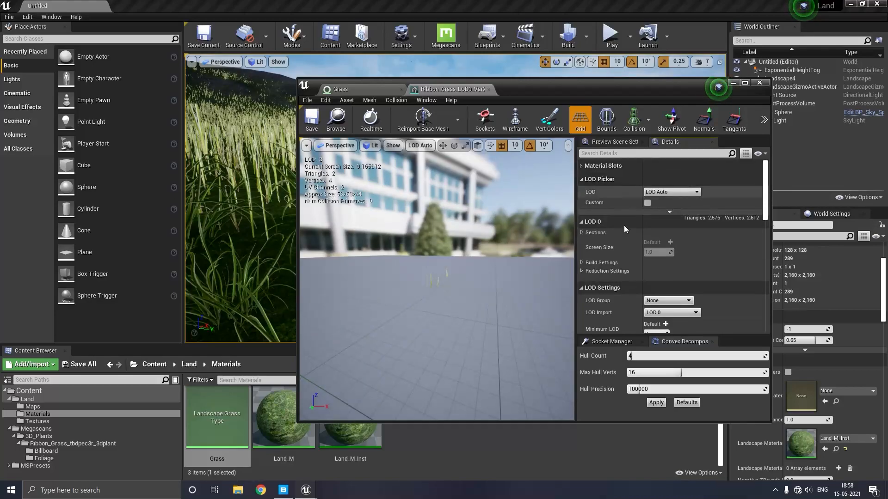
scroll(624, 280, "down", 2)
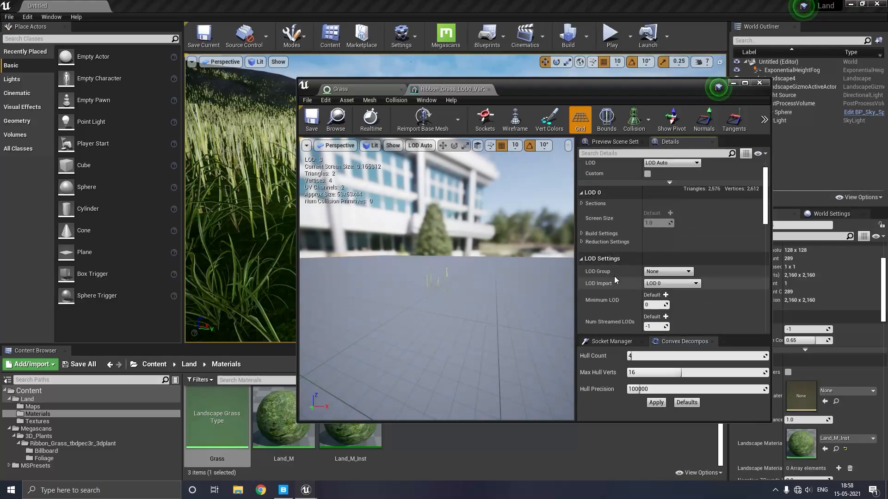
left_click(568, 145)
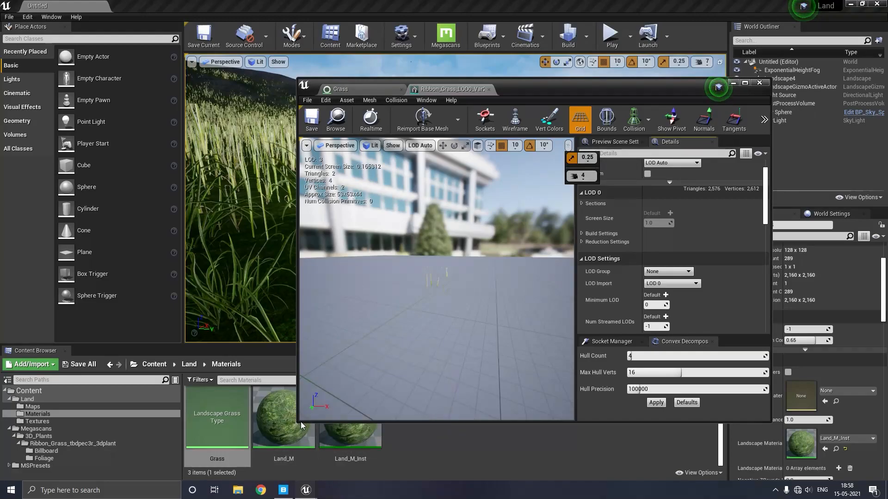
left_click(298, 421)
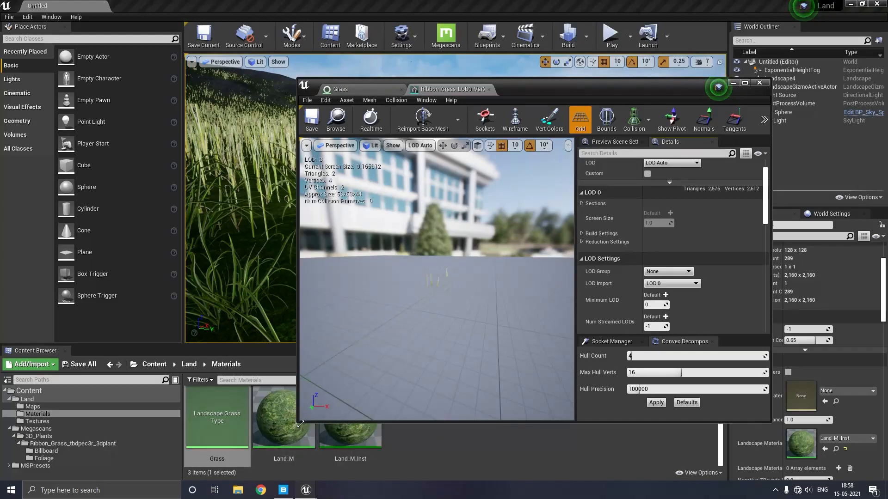
left_click_drag(300, 423, 119, 437)
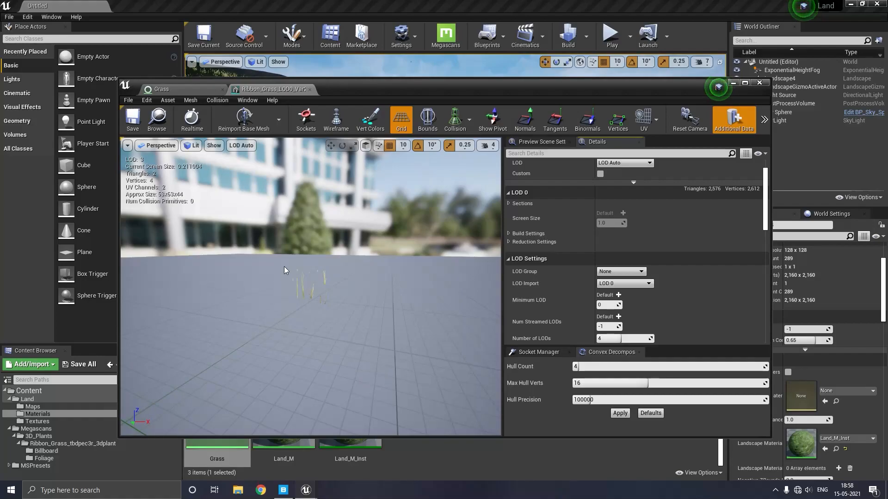
Examine the grass mesh's preview LOD options, LOD Settings and the Build Settings of LOD 0
left_click(241, 146)
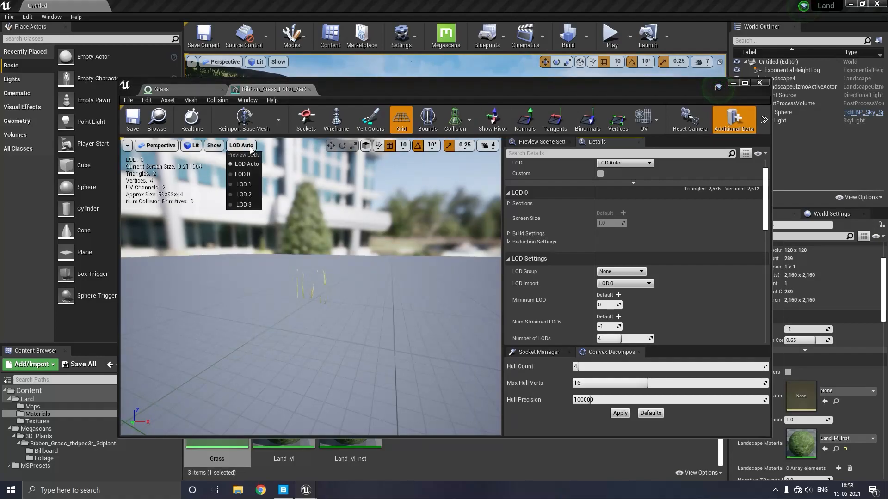
left_click(541, 259)
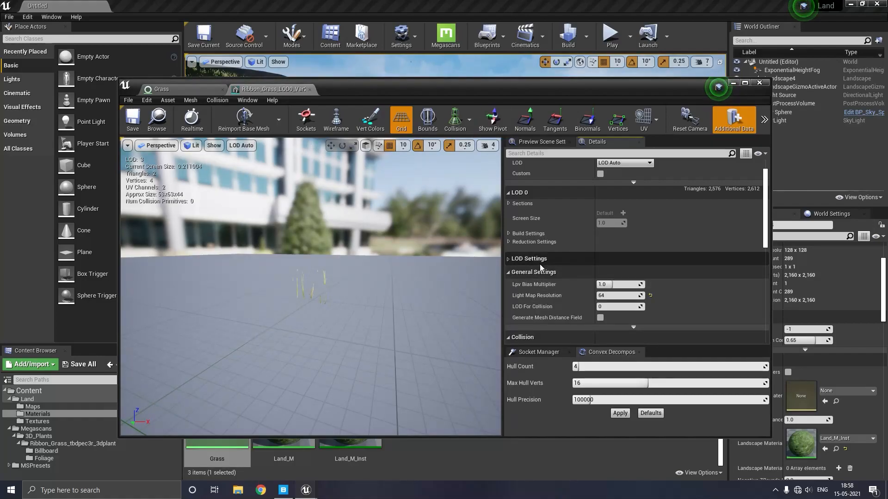
left_click(507, 259)
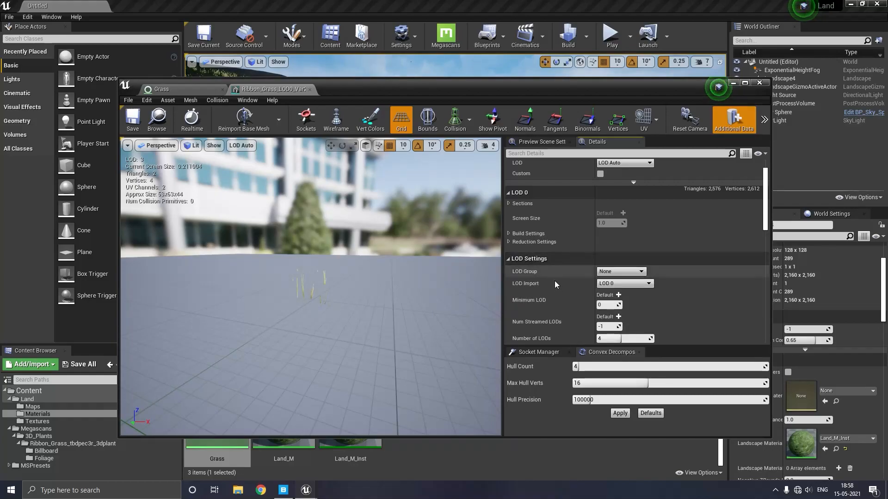
scroll(556, 284, "down", 5)
scroll(556, 284, "down", 2)
scroll(557, 284, "up", 5)
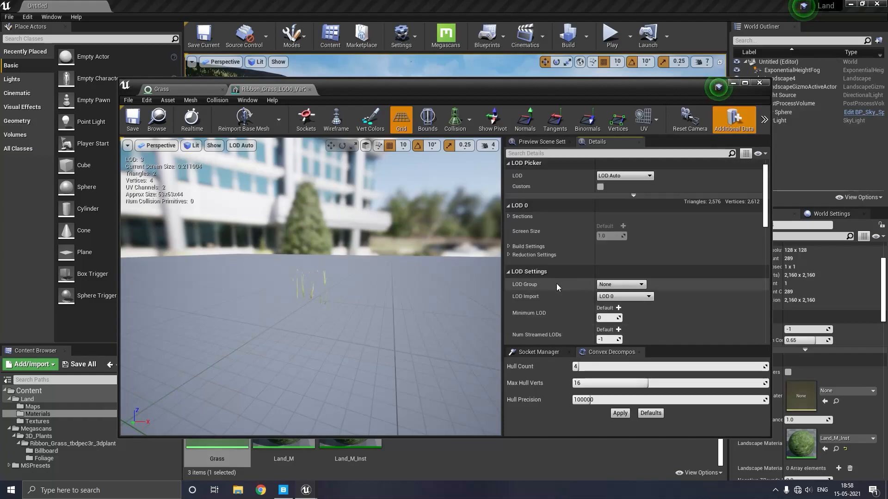
scroll(556, 284, "up", 1)
left_click(509, 263)
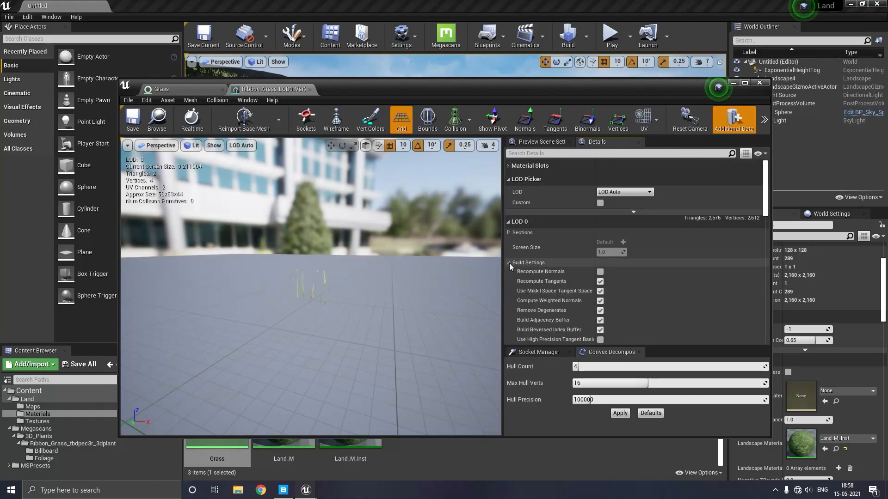
scroll(552, 283, "down", 4)
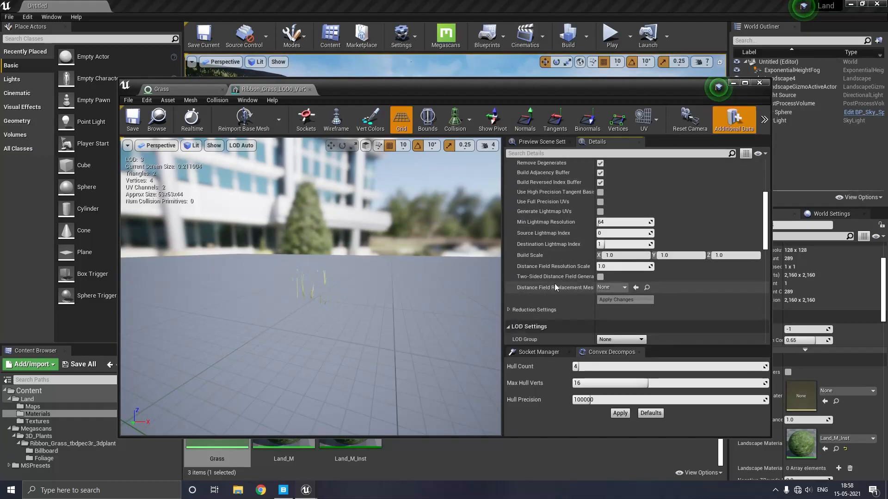
scroll(554, 284, "up", 4)
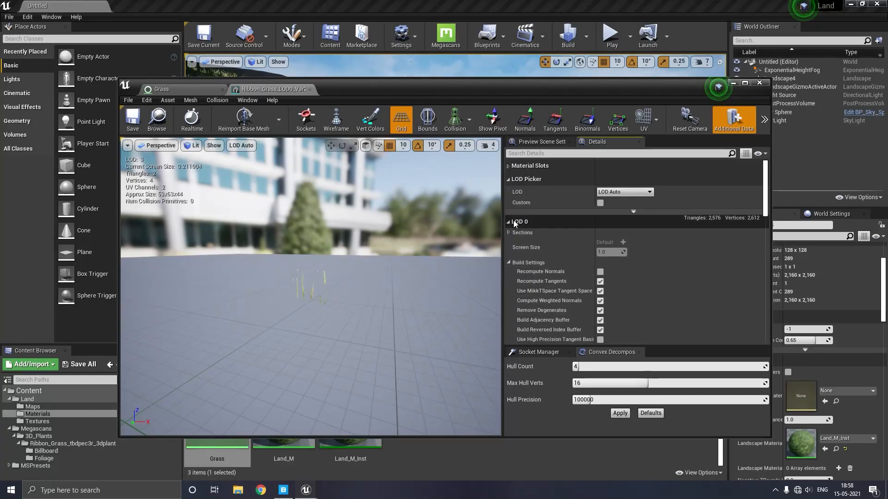
Remove LOD 1 from the grass mesh three times in a row, leaving only LOD 0
left_click(620, 192)
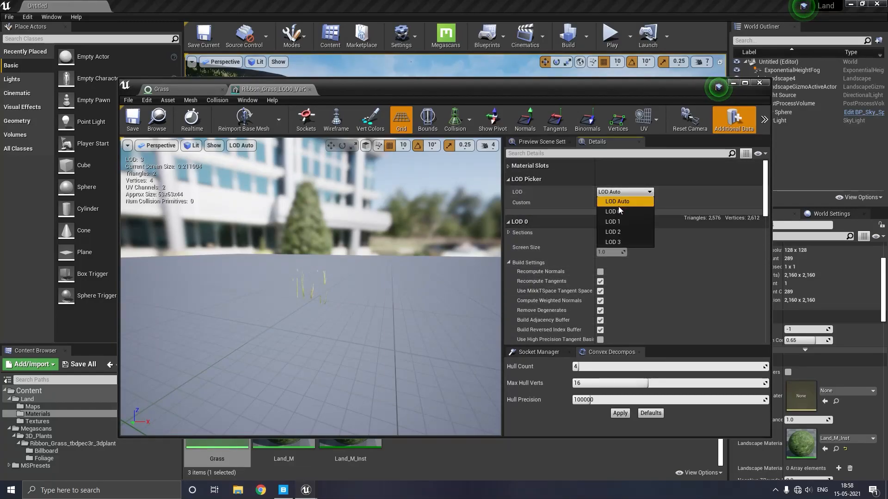
left_click(623, 221)
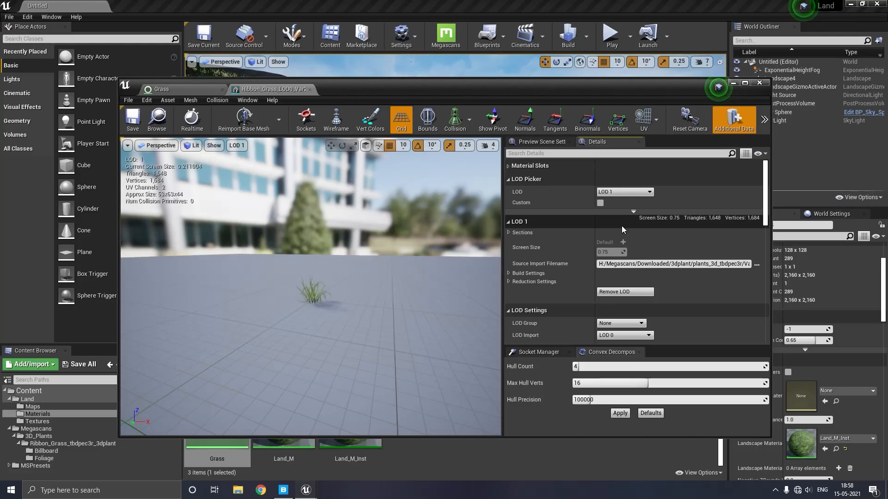
left_click(625, 291)
left_click(464, 269)
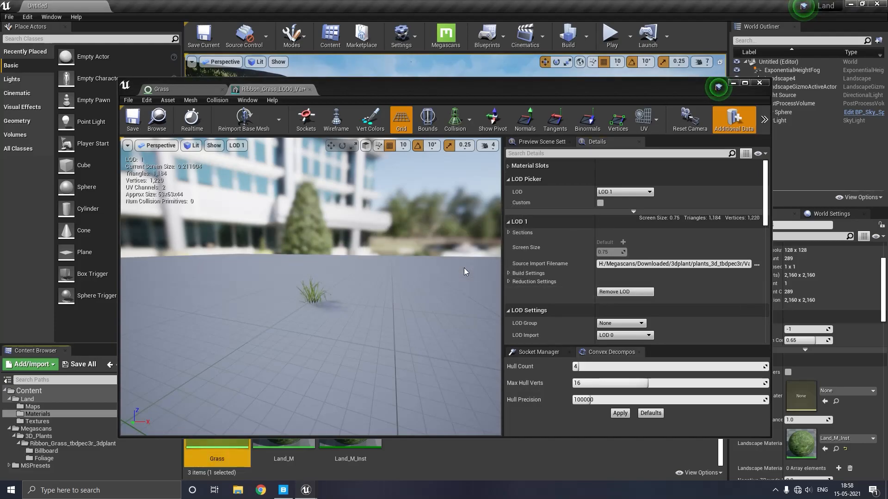
left_click(624, 192)
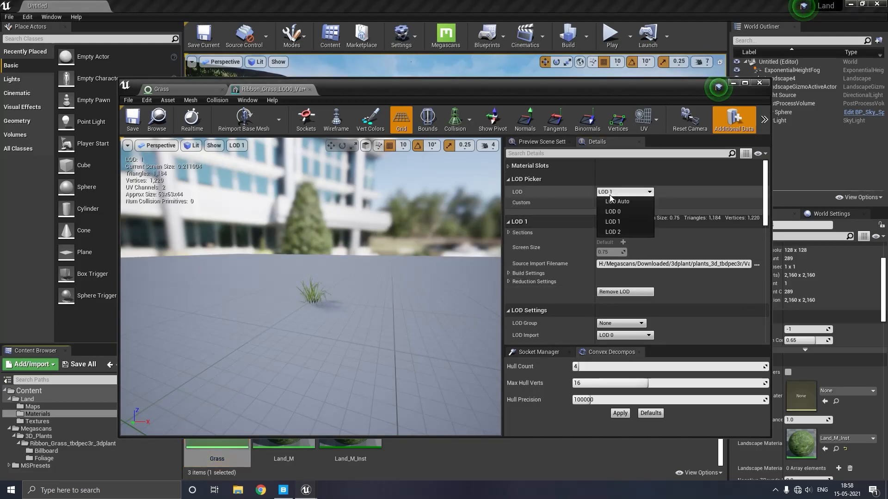
left_click(623, 221)
left_click(625, 292)
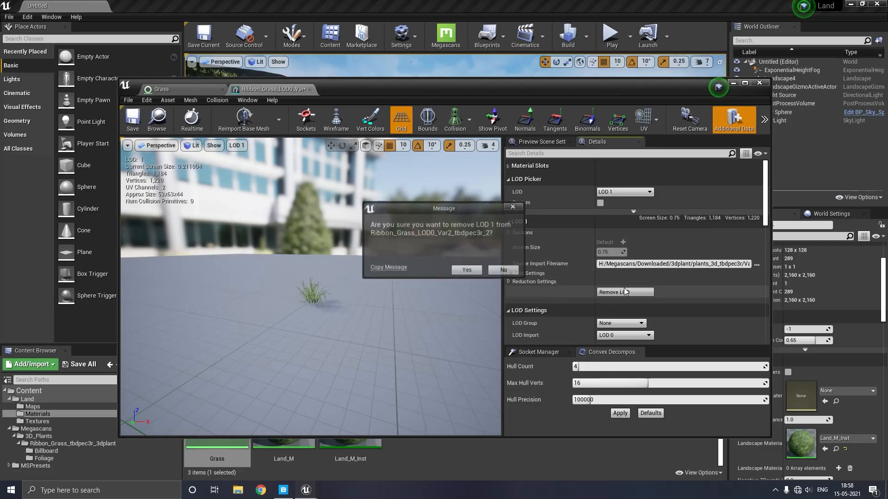
left_click(466, 270)
left_click(624, 192)
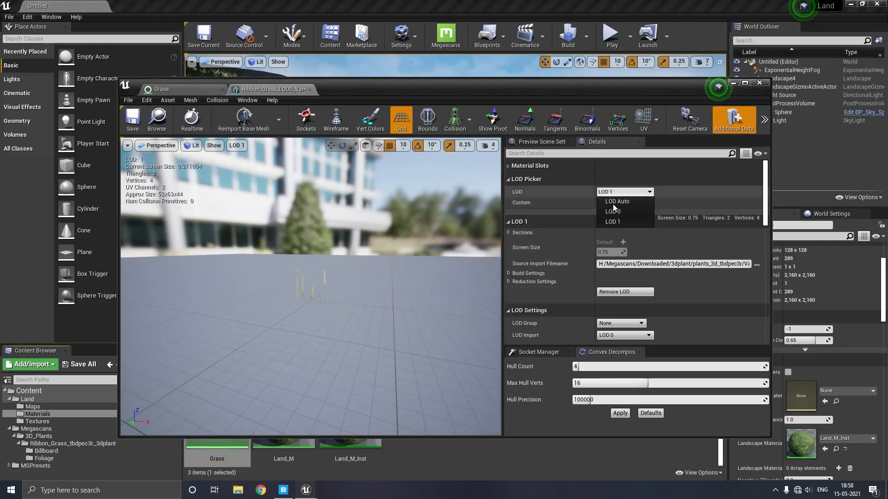
left_click(617, 223)
left_click(614, 294)
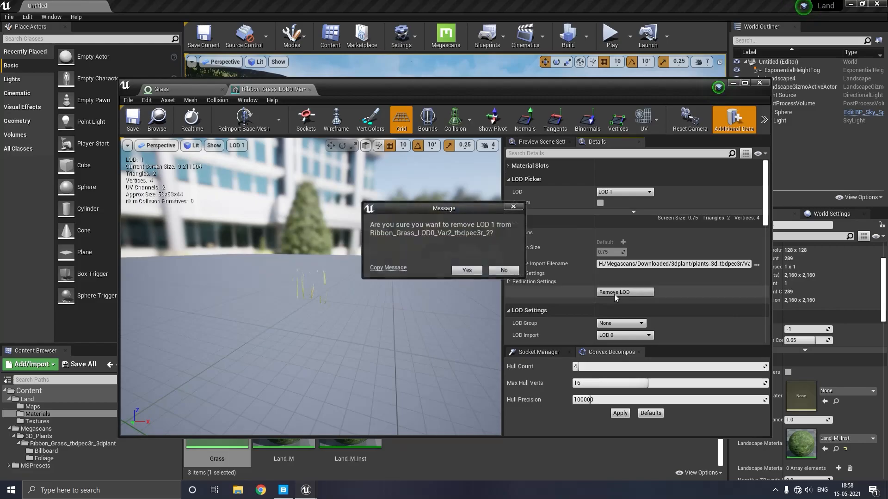
left_click(461, 269)
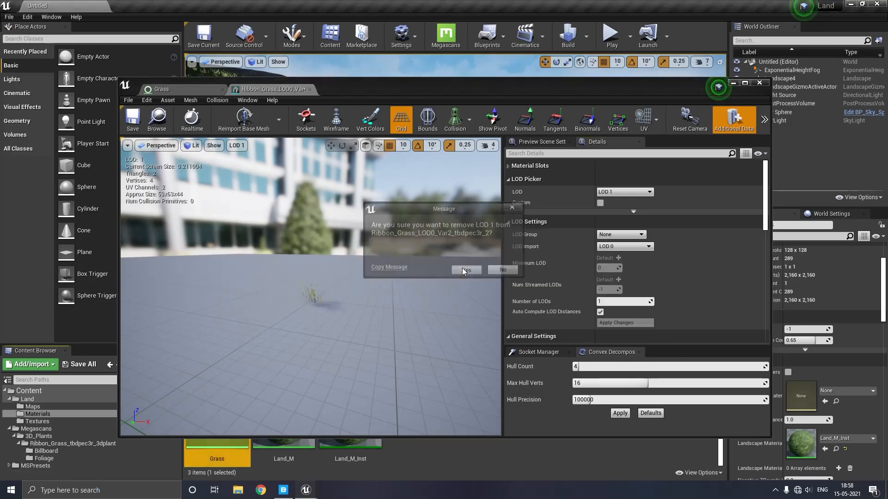
Close the grass mesh and Grass type editors and save all modified content
left_click(310, 90)
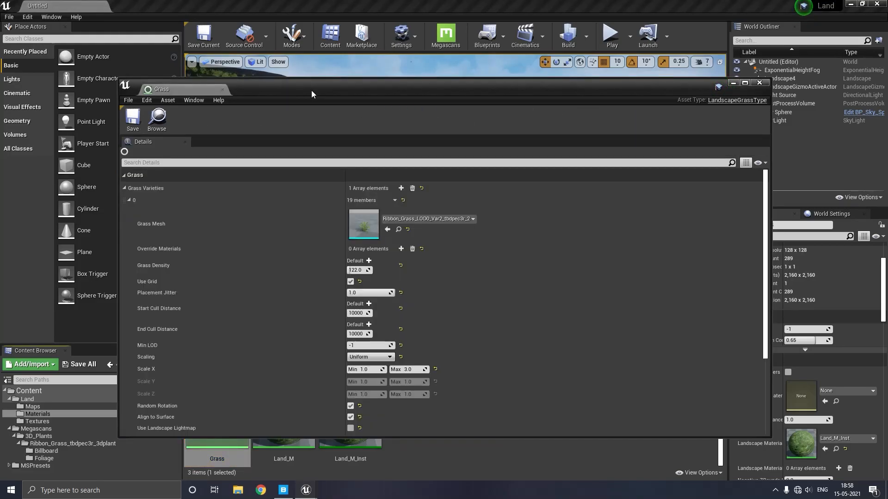
left_click(223, 89)
right_click_drag(372, 232, 374, 229)
key("s")
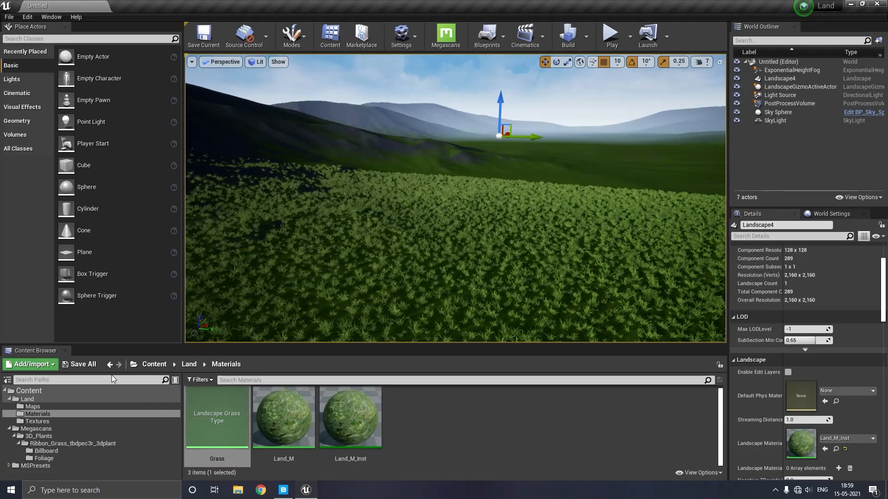
left_click(90, 364)
left_click(511, 334)
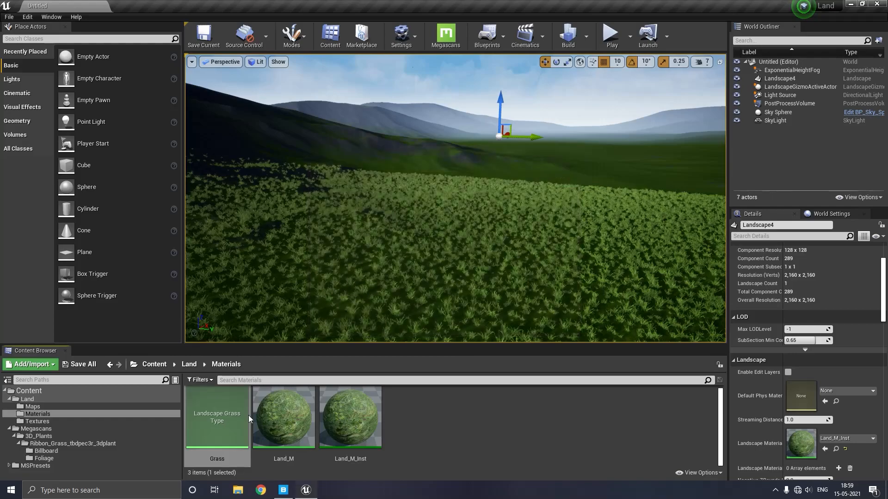
Open the Grass landscape grass type and set its Grass Density to 11
double_click(209, 433)
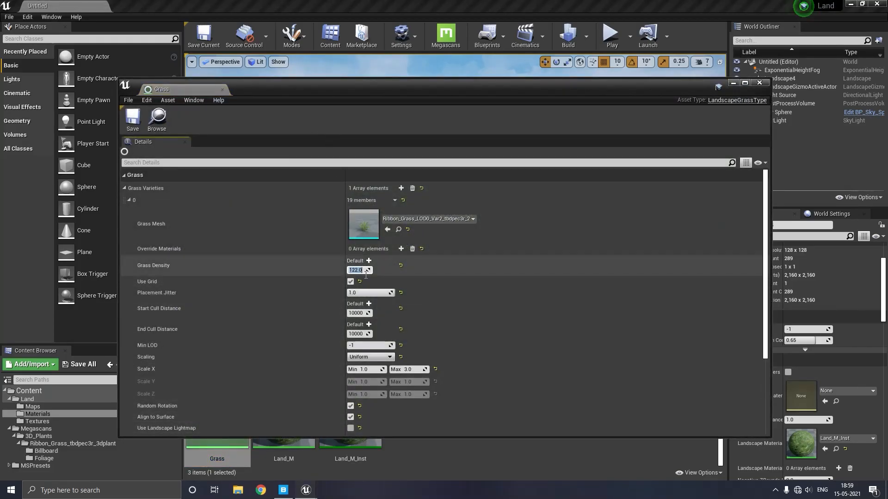
type("11")
key("Return")
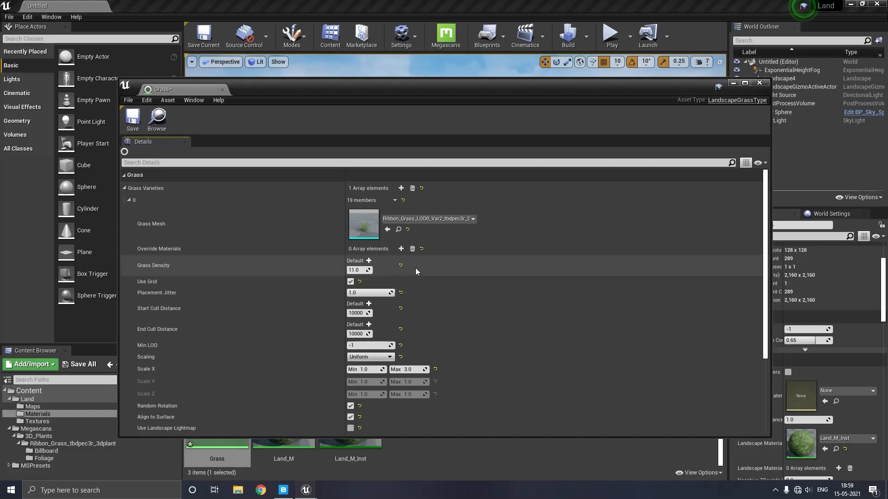
Set the grass variety's Scale X to a minimum of 3 and a maximum of 5, and close the Grass editor
left_click_drag(268, 82, 575, 111)
scroll(349, 255, "up", 15)
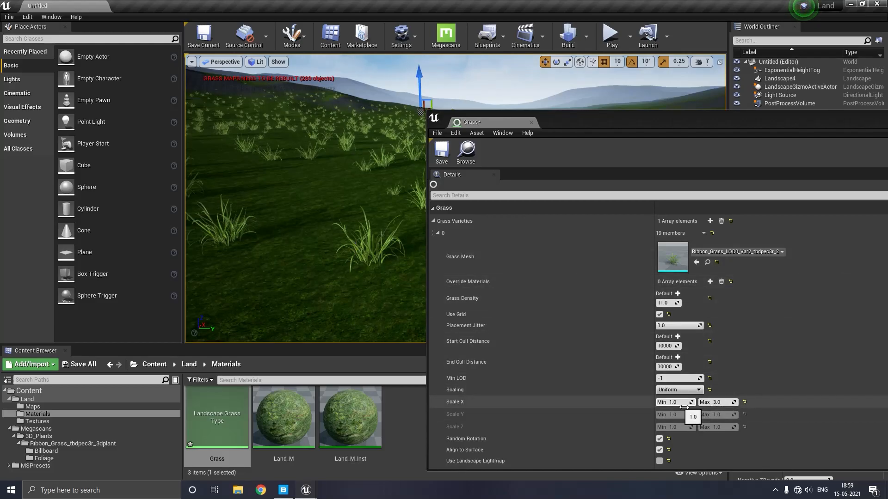
key("Return")
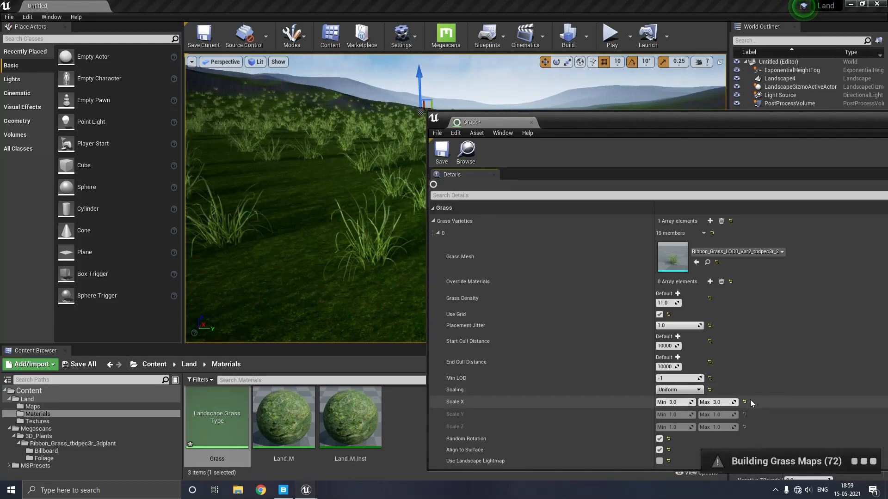
left_click(733, 406)
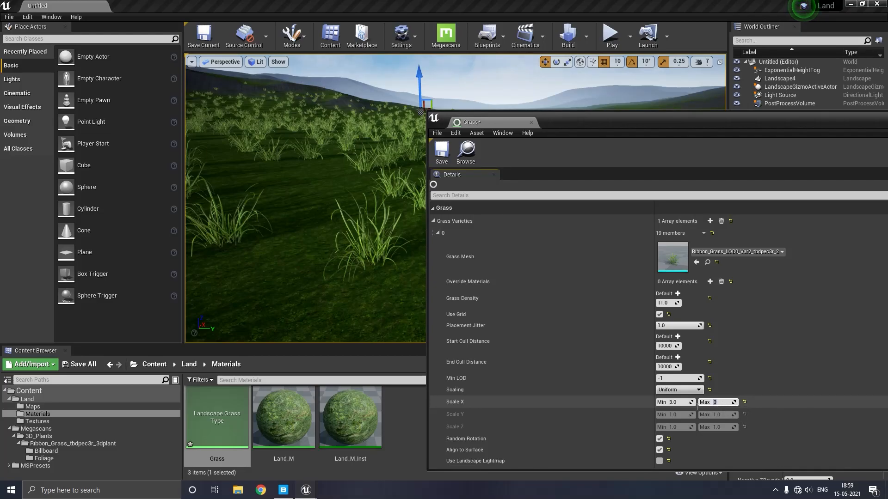
type("5")
key("Return")
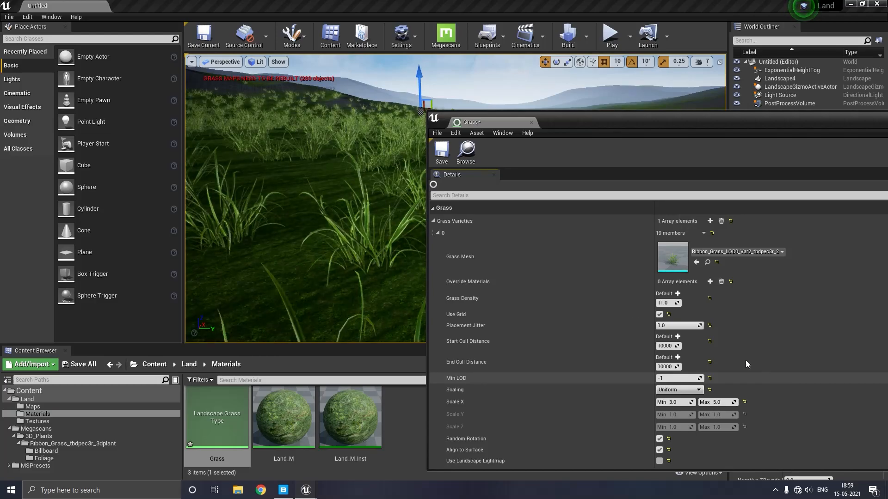
left_click(531, 122)
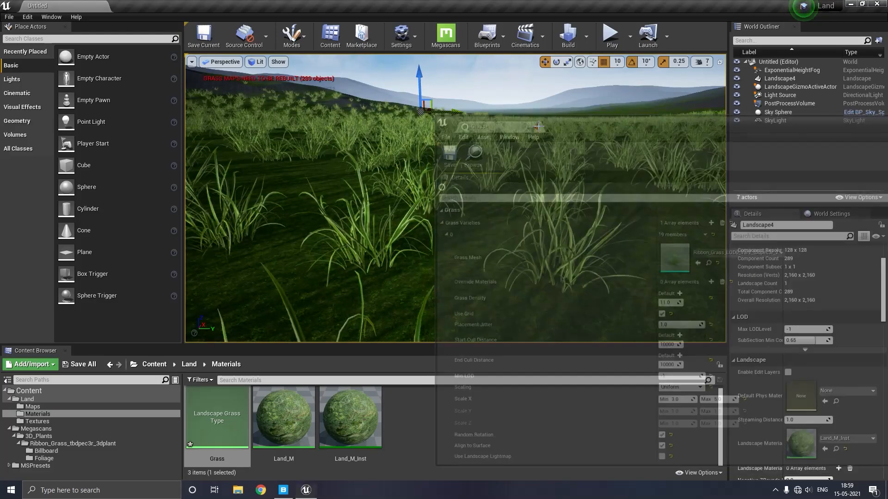
Examine the rescaled grass up close and the whole landscape from a distance
scroll(420, 258, "down", 10)
right_click_drag(421, 257, 398, 253)
key("s")
key("w")
key("w")
key("s")
right_click_drag(455, 199, 541, 248)
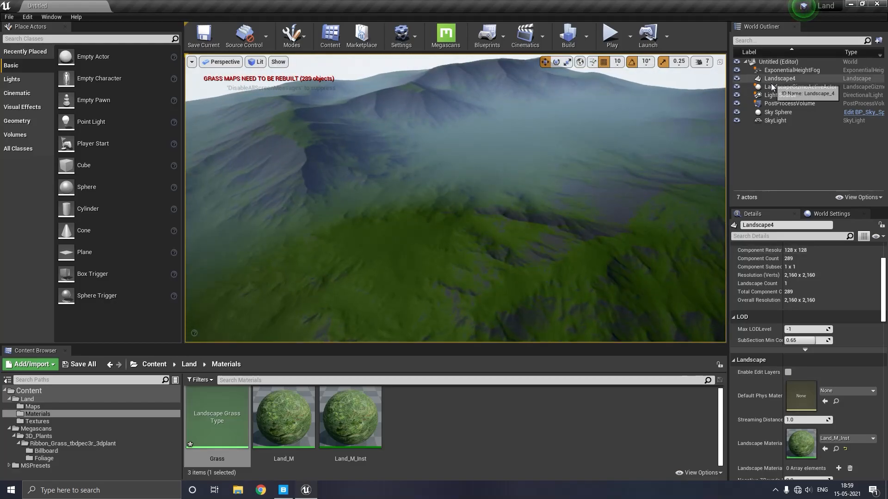
Reset the ExponentialHeightFog's Fog Max Opacity to its default and lower its Fog Density to about 0.0086
left_click(790, 70)
scroll(770, 346, "up", 3)
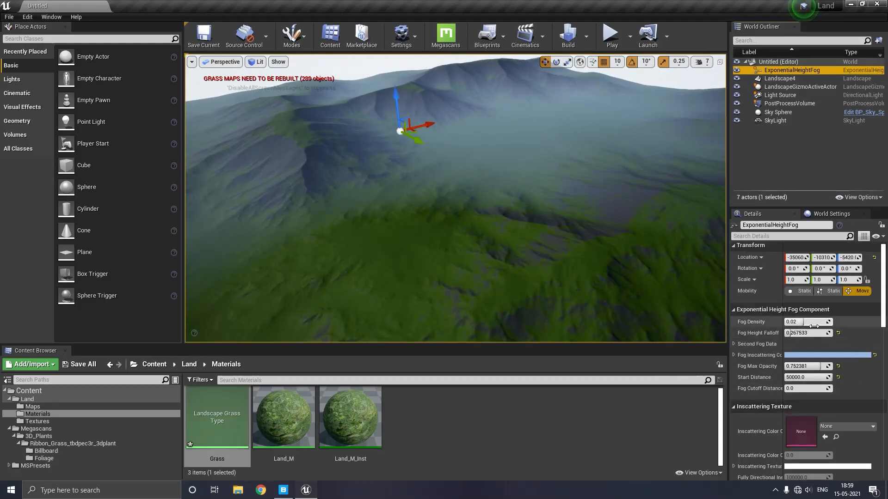
left_click_drag(821, 366, 802, 366)
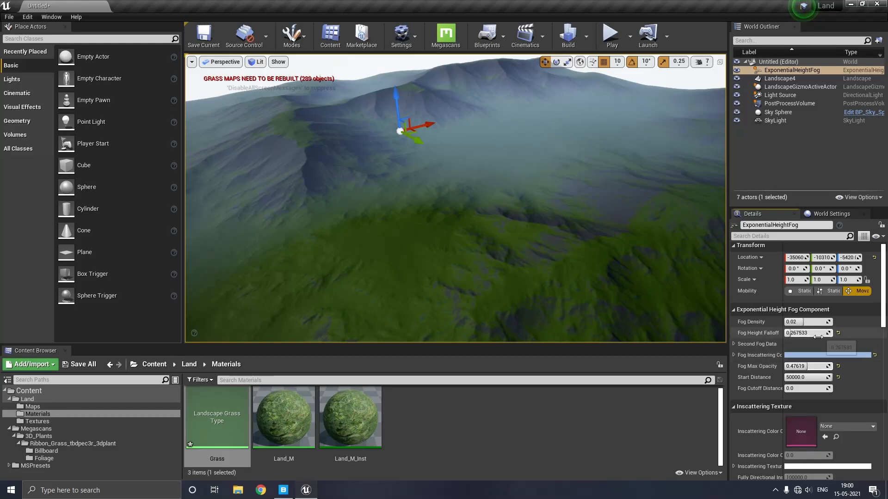
left_click(838, 367)
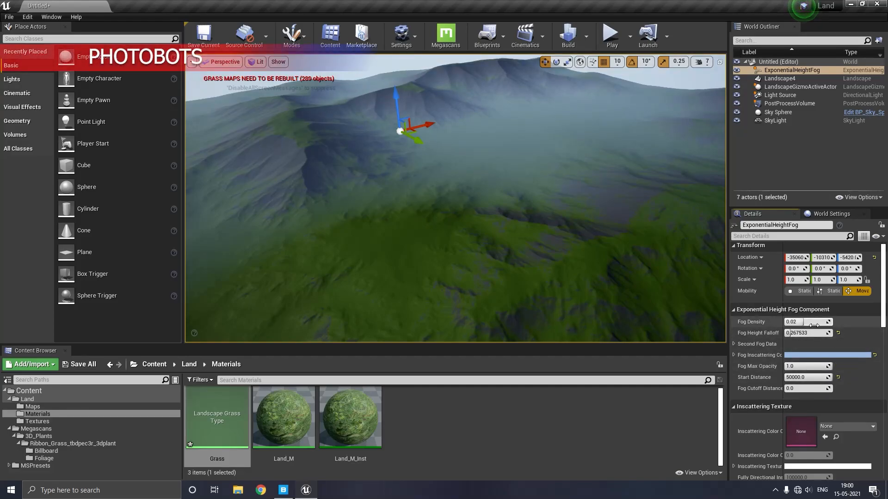
left_click_drag(798, 322, 792, 321)
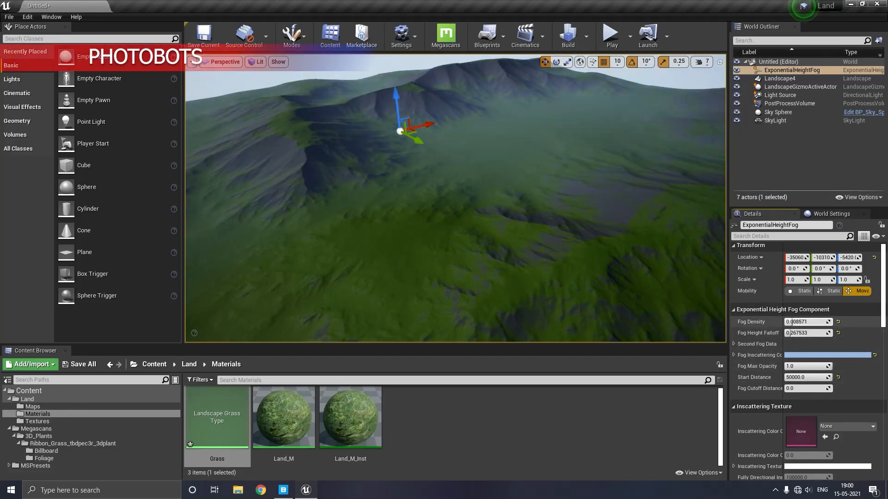
right_click_drag(609, 251, 601, 235)
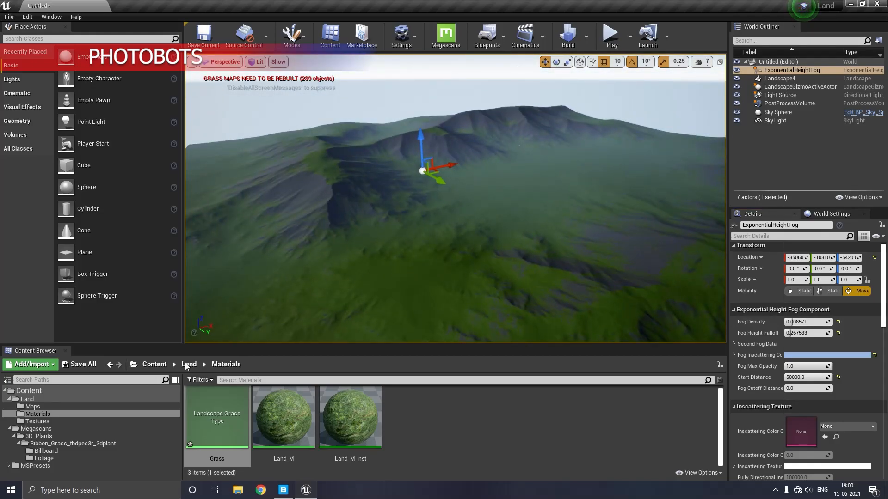
Save the modified Grass asset and level, and widen the viewport slightly
left_click(92, 369)
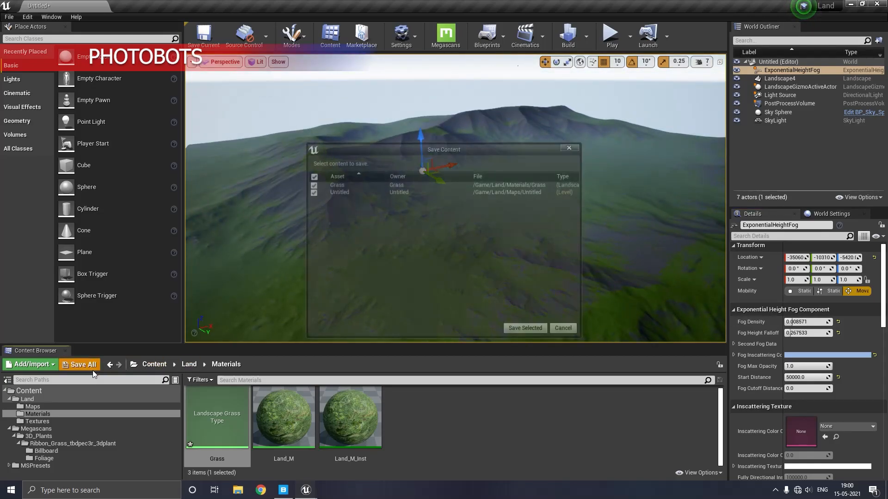
left_click(535, 331)
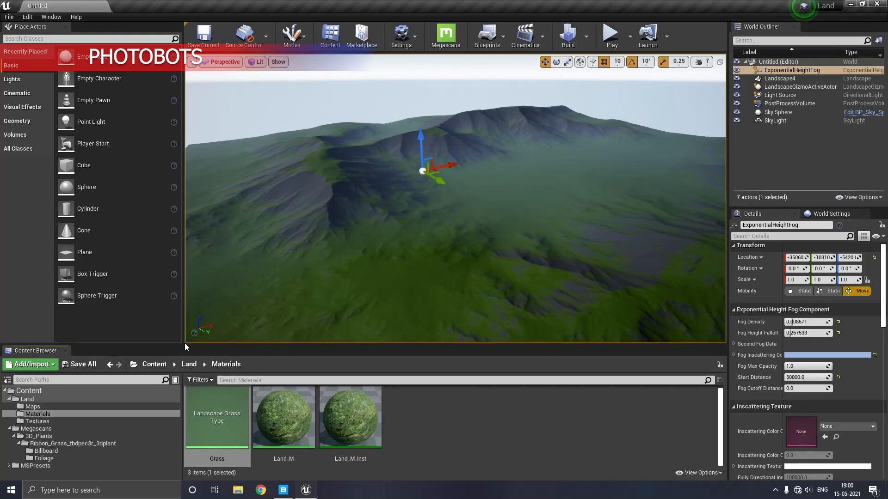
left_click_drag(188, 344, 172, 346)
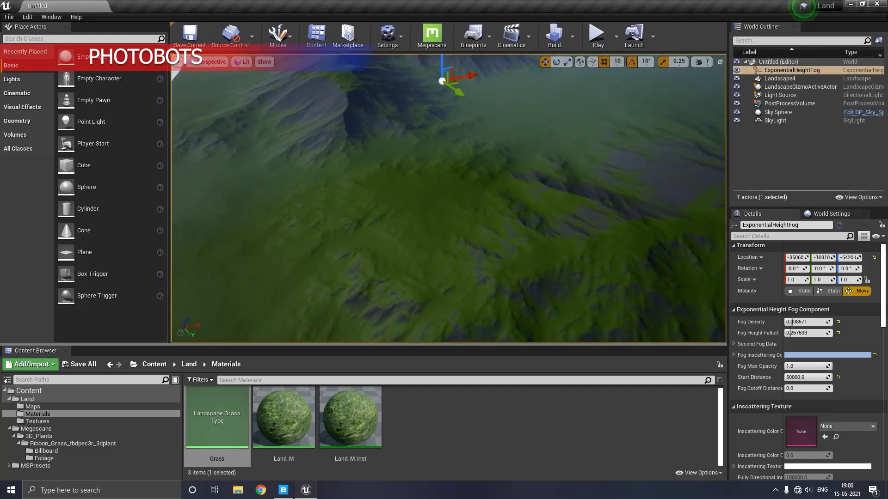